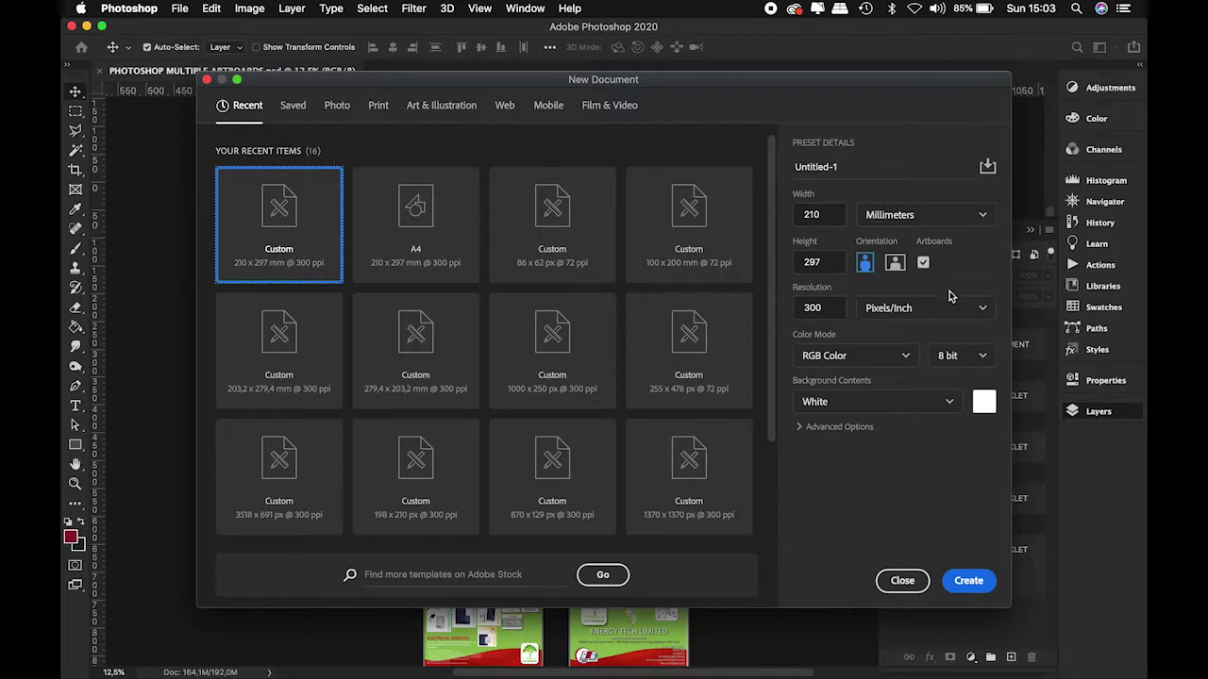
Create a new print document from the A4 preset, 210 x 297 mm at 300 ppi, with artboards enabled.
left_click(379, 109)
left_click(695, 231)
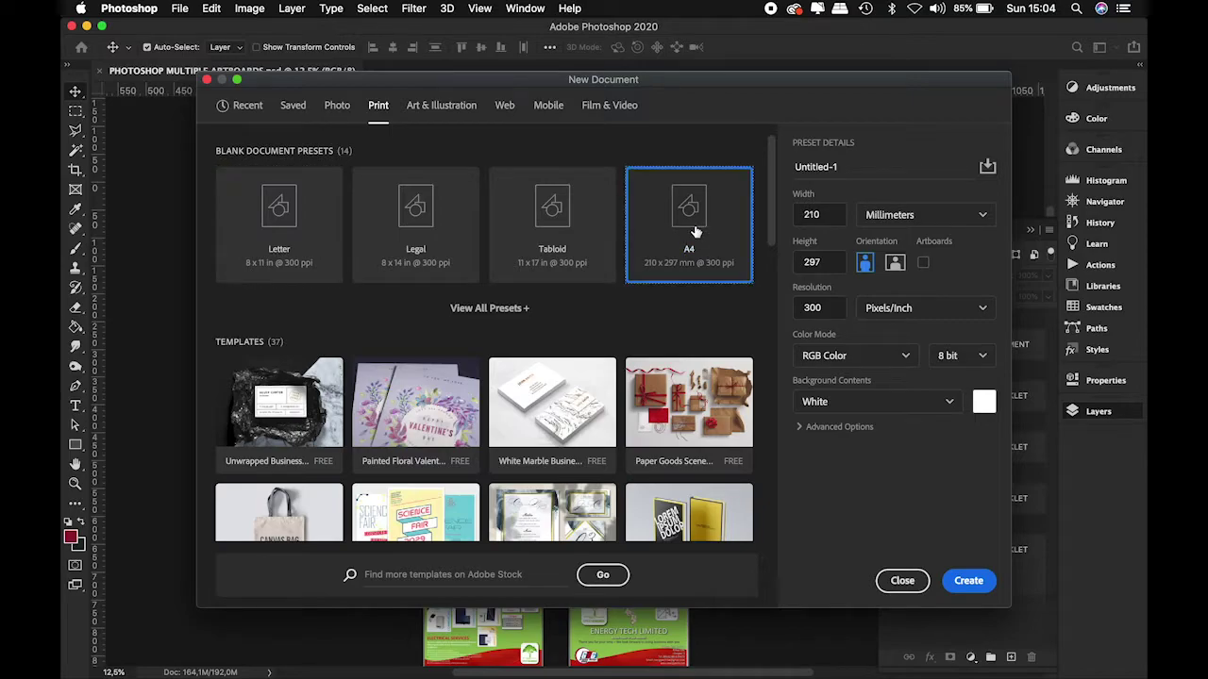
left_click(924, 265)
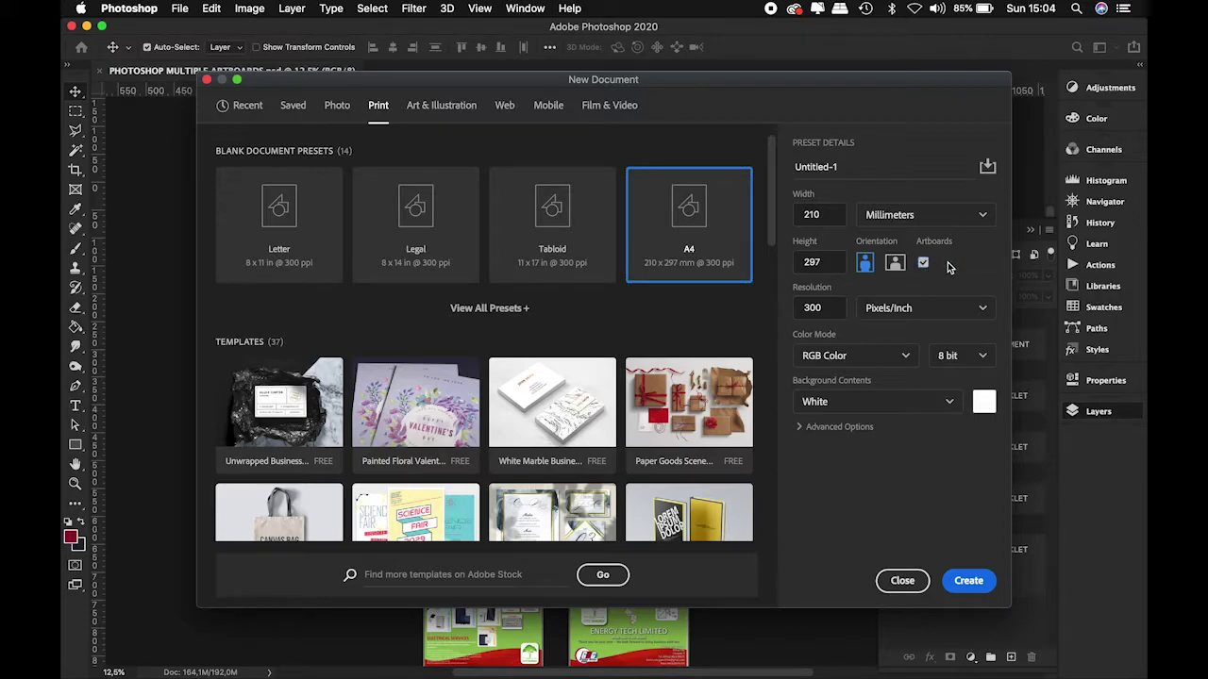
left_click(923, 265)
left_click(969, 581)
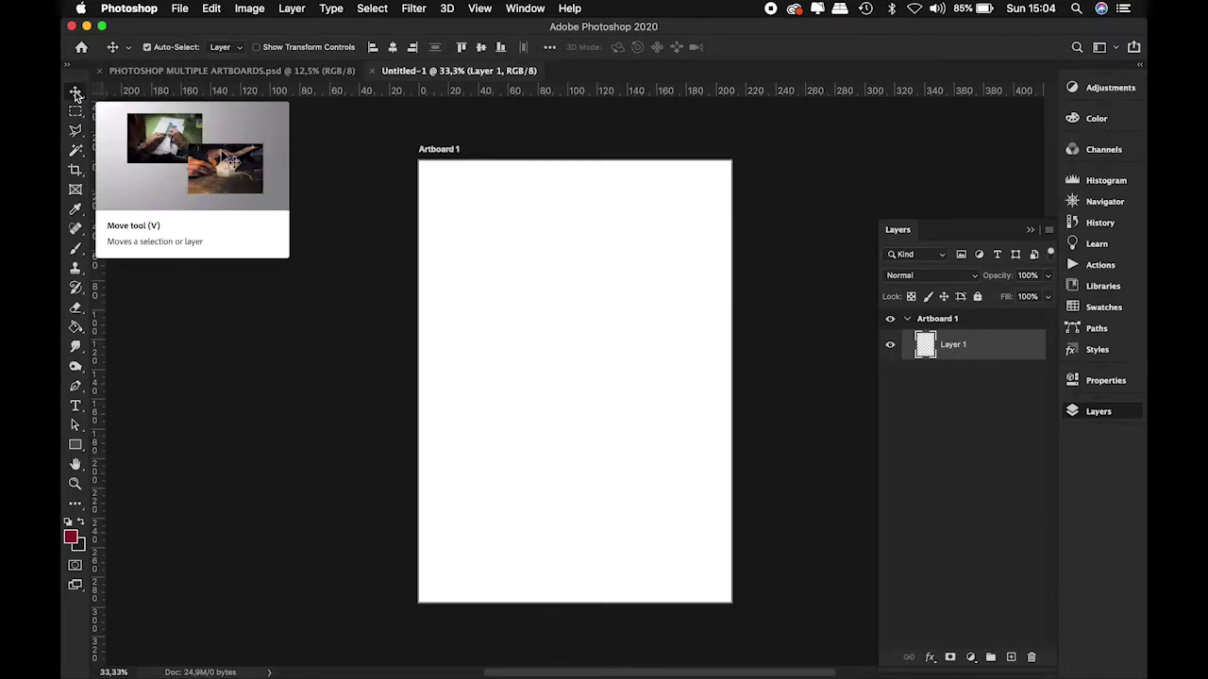
Add a second artboard to the right of Artboard 1 and move it further right to widen the gap.
mouse_move(76, 94)
left_mouse_down()
mouse_move(139, 111)
mouse_move(76, 92)
left_mouse_up()
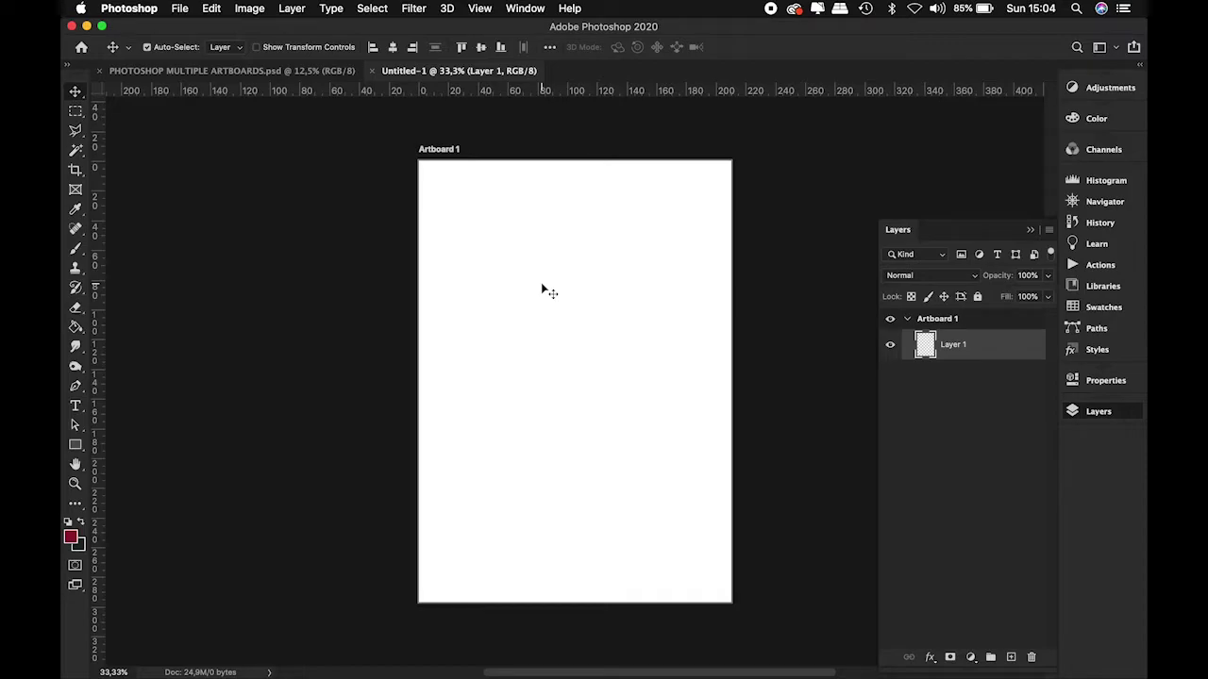
scroll(601, 343, "right", 3)
scroll(601, 343, "right", 1)
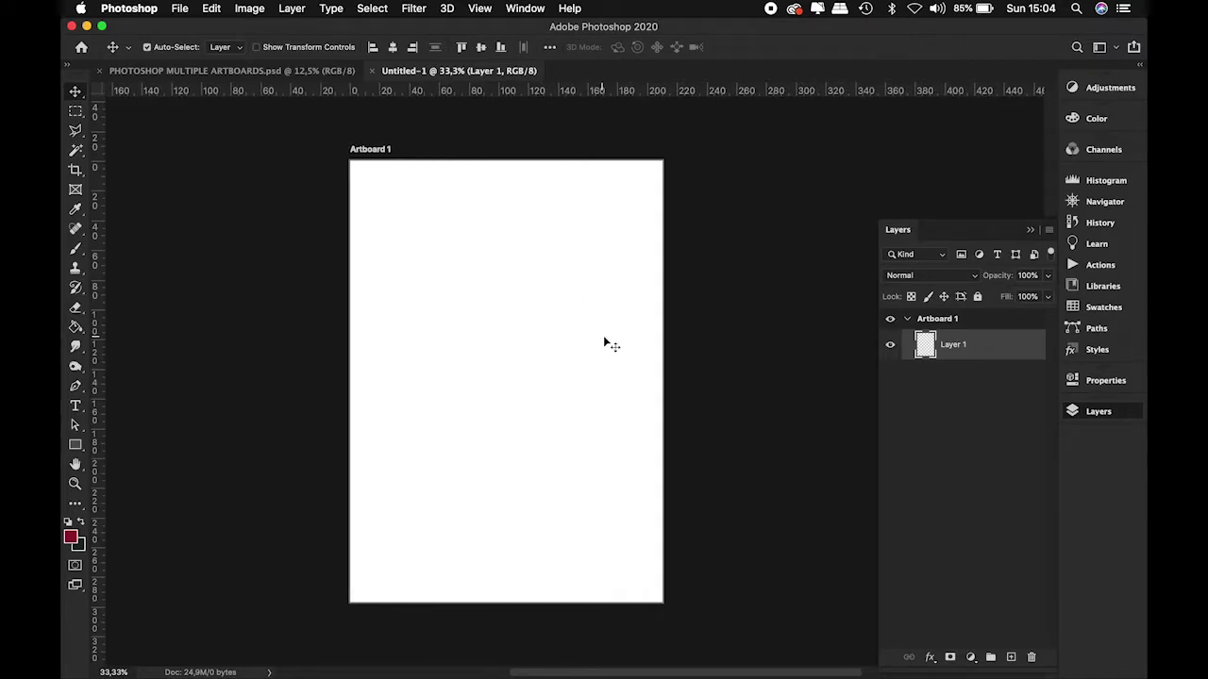
left_click(721, 381)
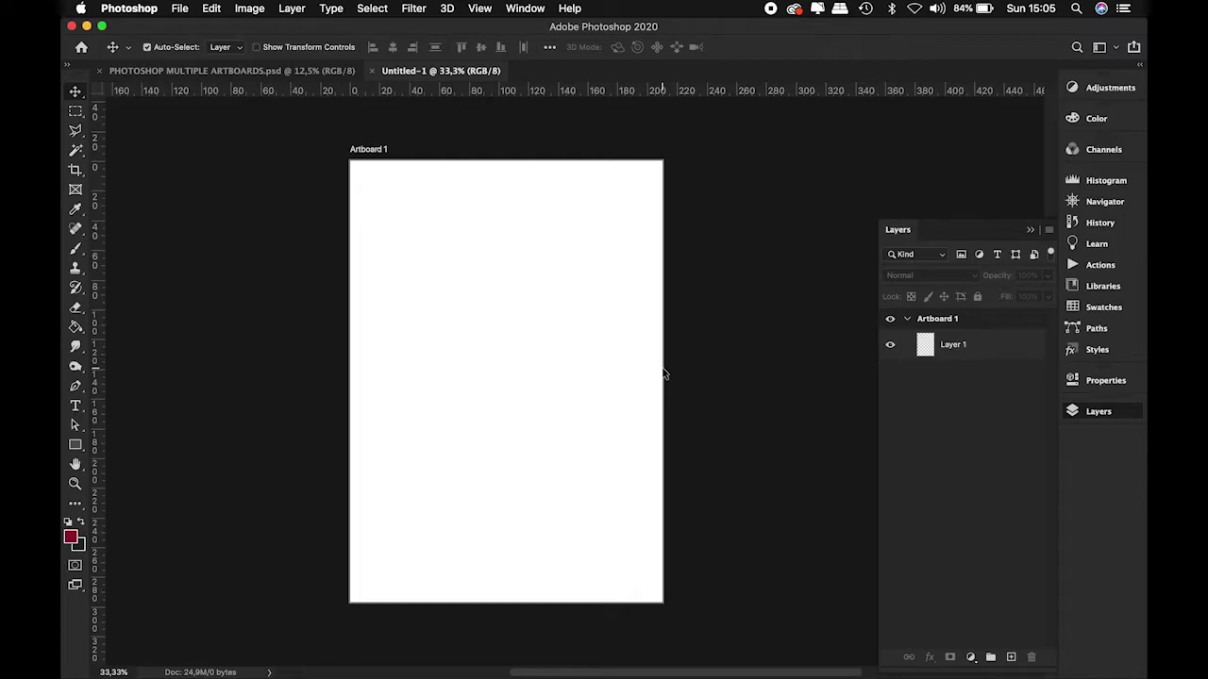
key("shift+v")
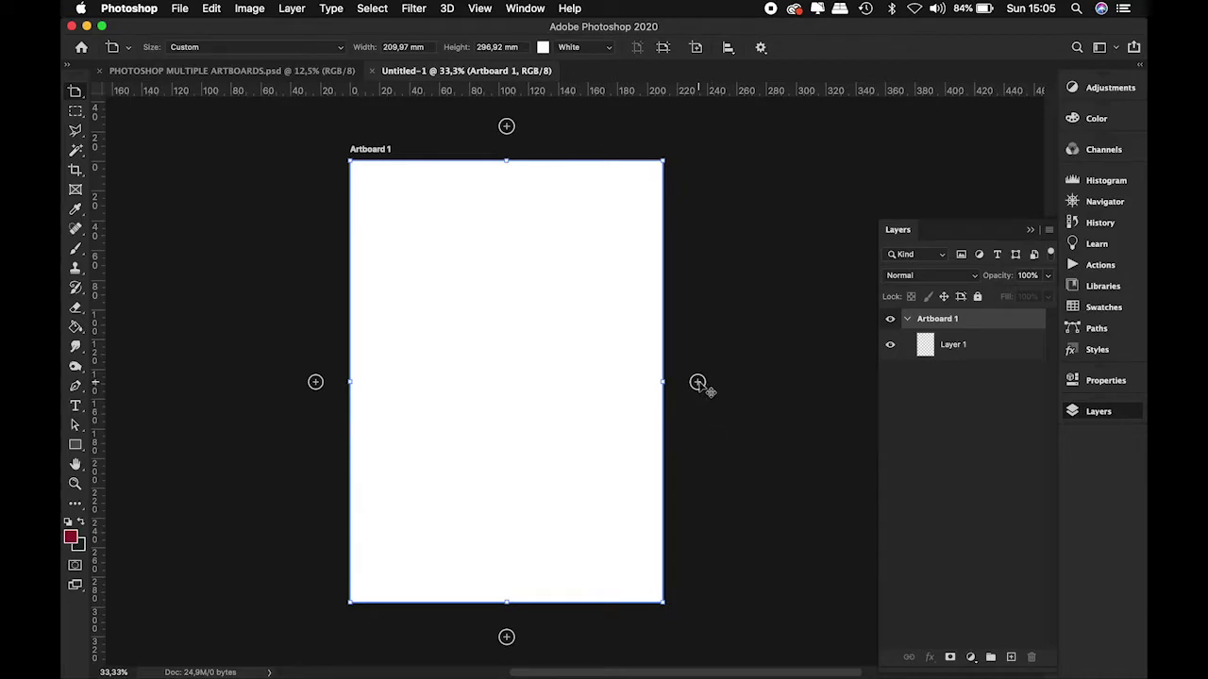
left_click(697, 383)
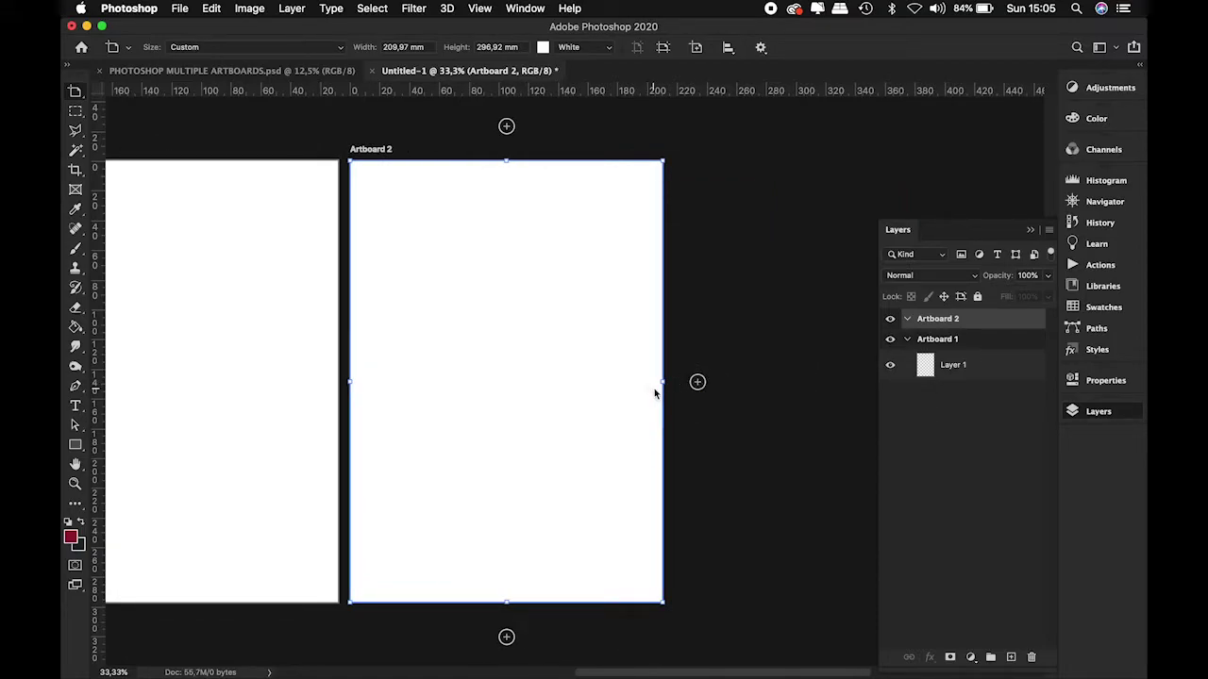
left_click_drag(668, 415, 692, 415)
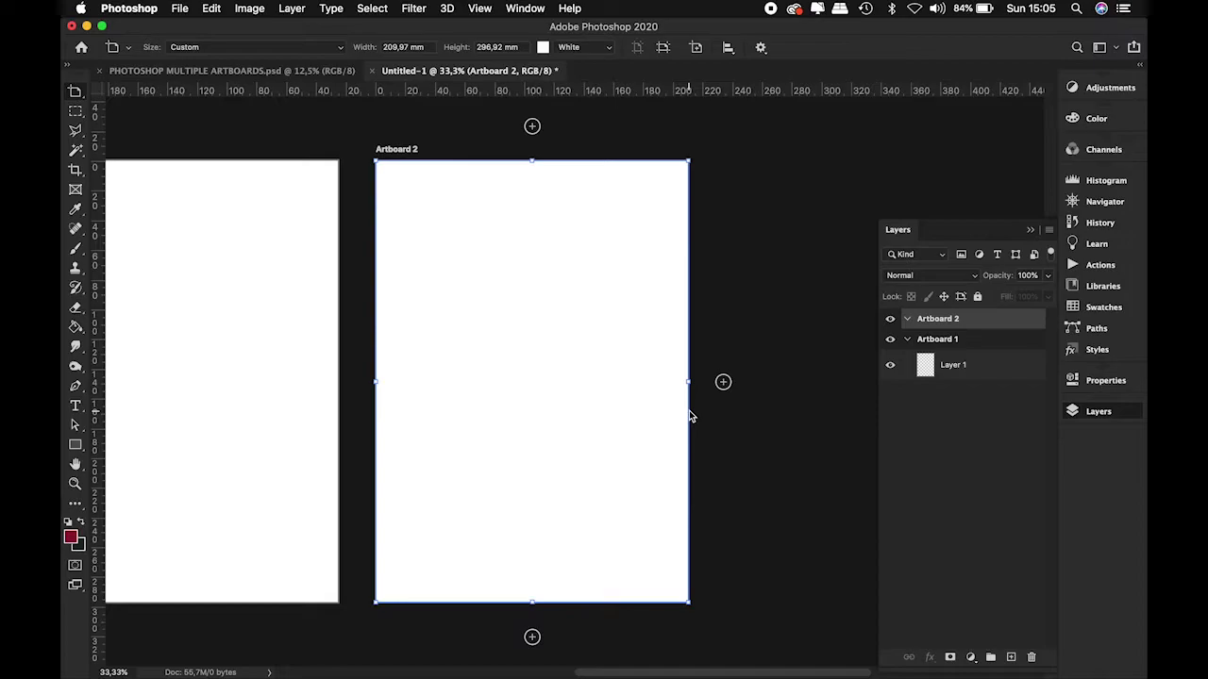
Add a third artboard of the same size directly below Artboard 1.
scroll(745, 409, "down", 3)
scroll(746, 410, "left", 3)
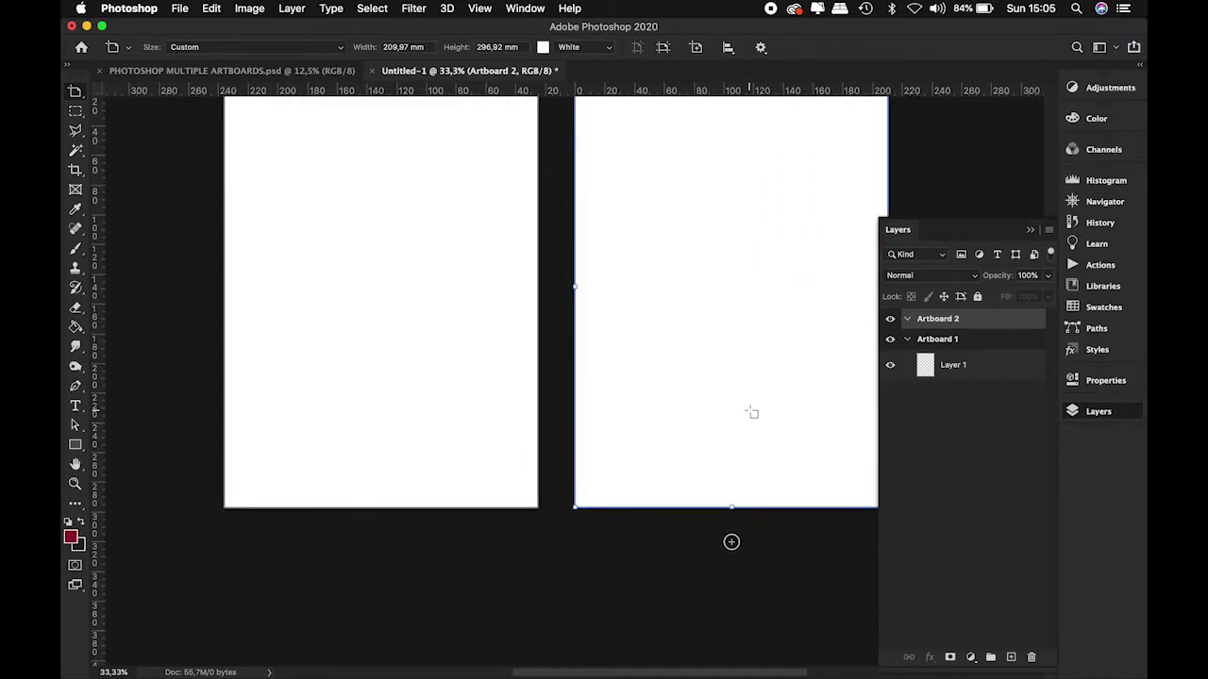
scroll(752, 412, "up", 2)
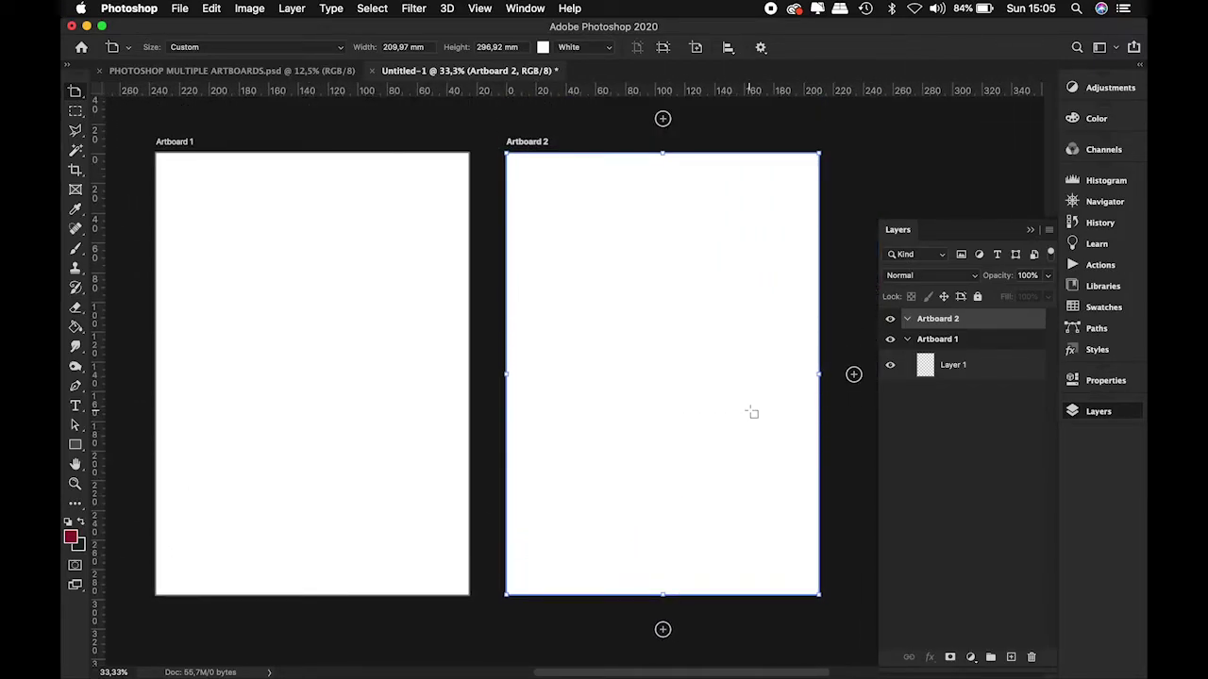
scroll(752, 412, "down", 1)
scroll(752, 412, "left", 1)
left_click(430, 404)
key("v")
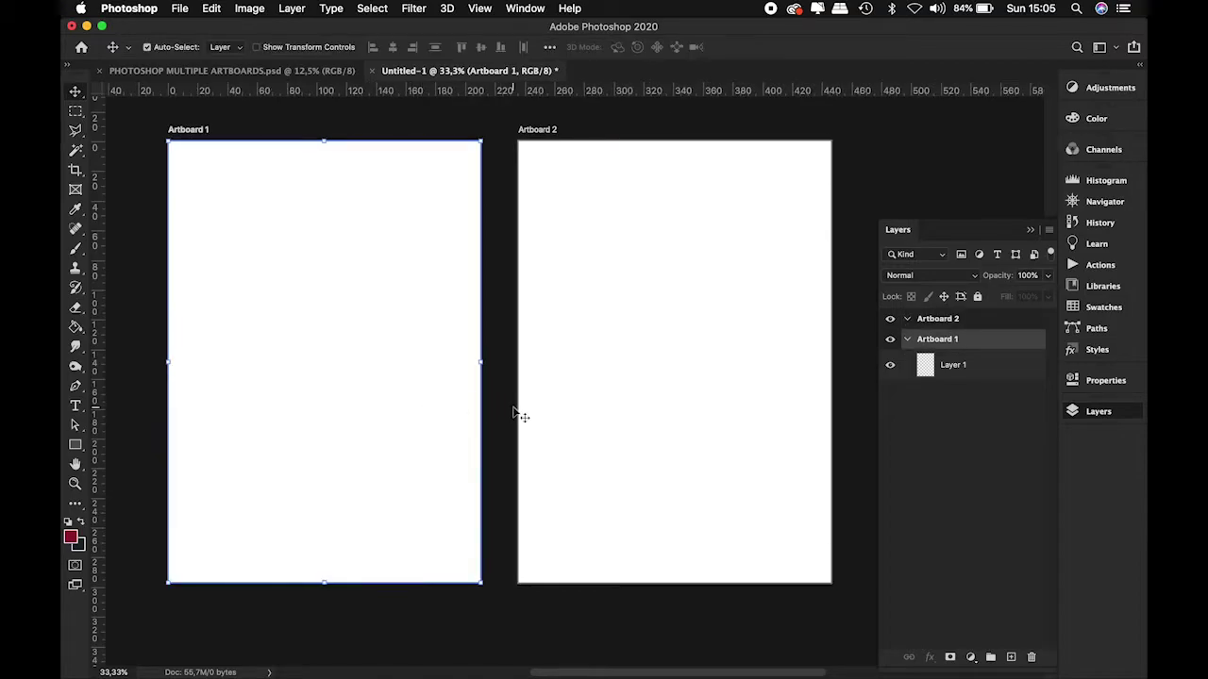
scroll(517, 407, "down", 4)
scroll(517, 408, "left", 2)
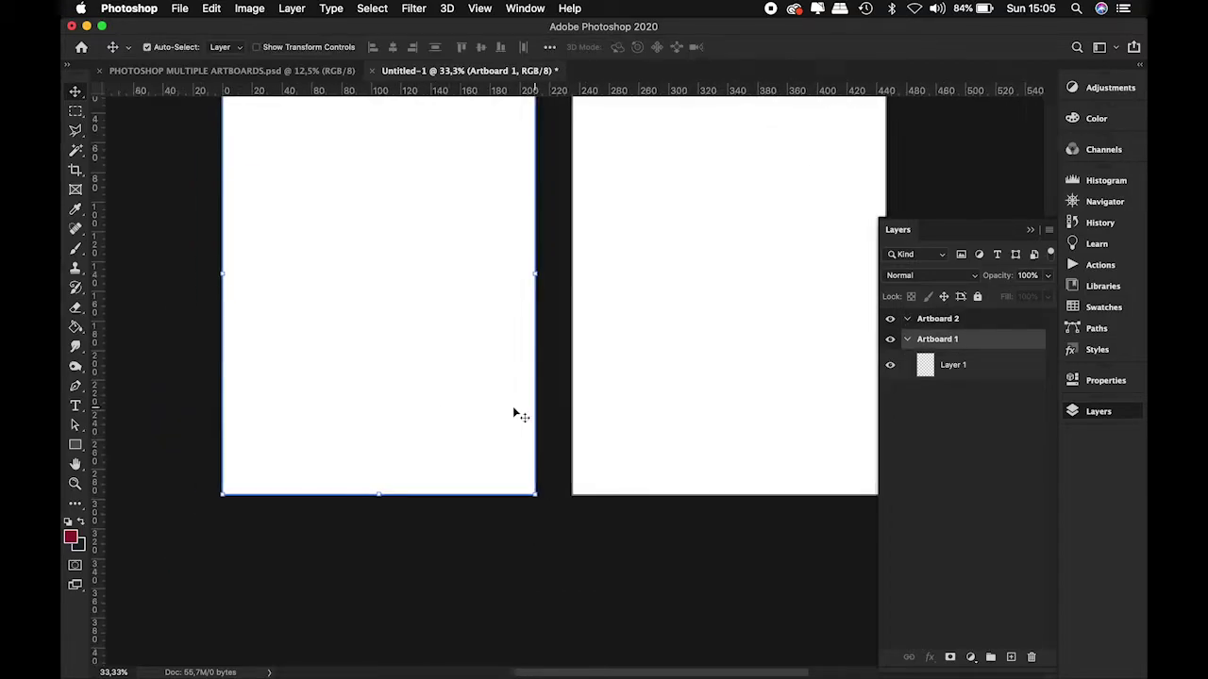
left_click(576, 396)
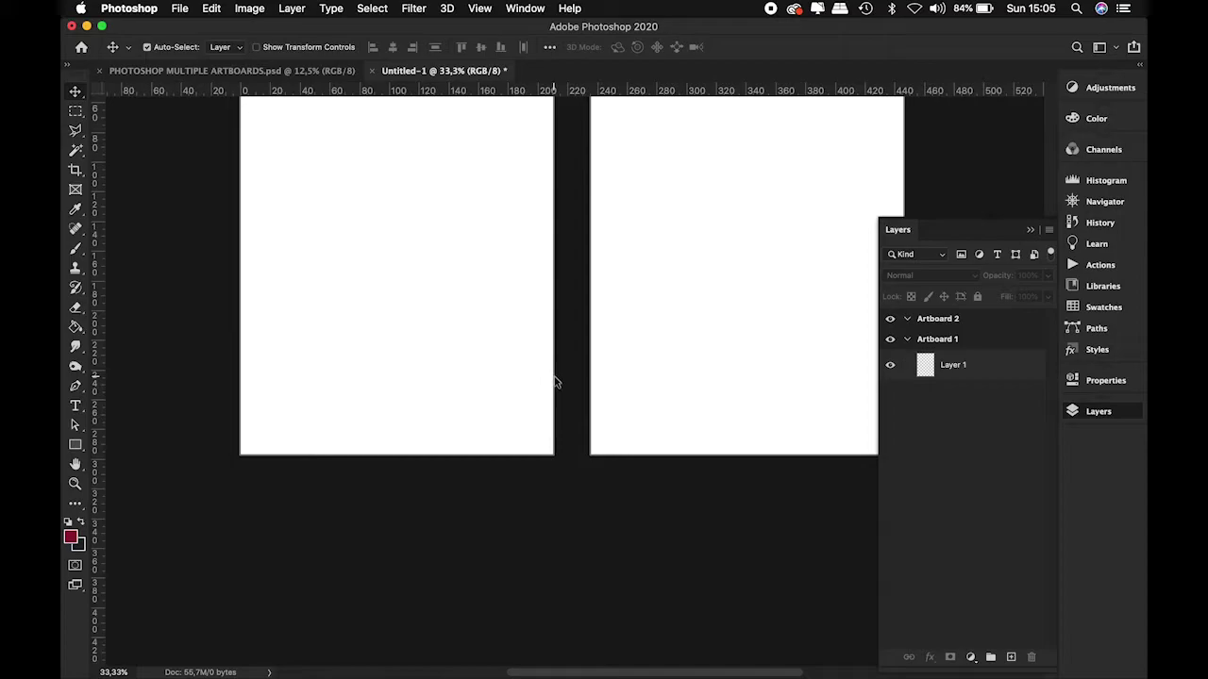
key("shift+v")
left_click(554, 382)
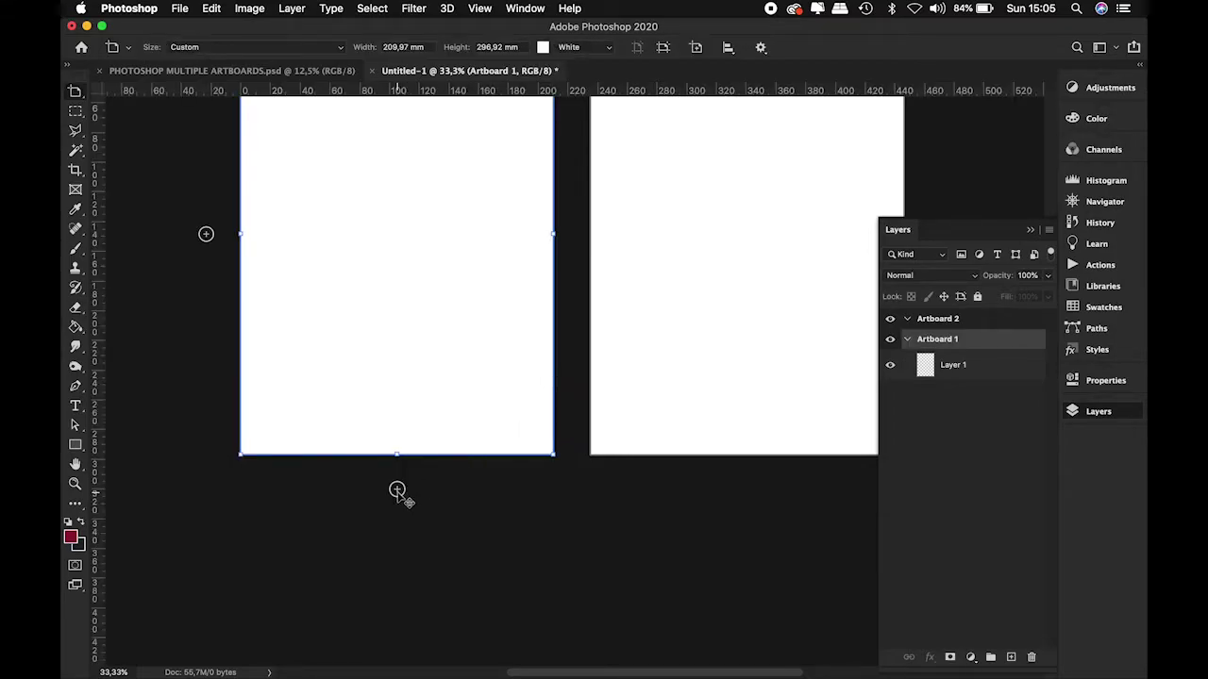
left_click(397, 491)
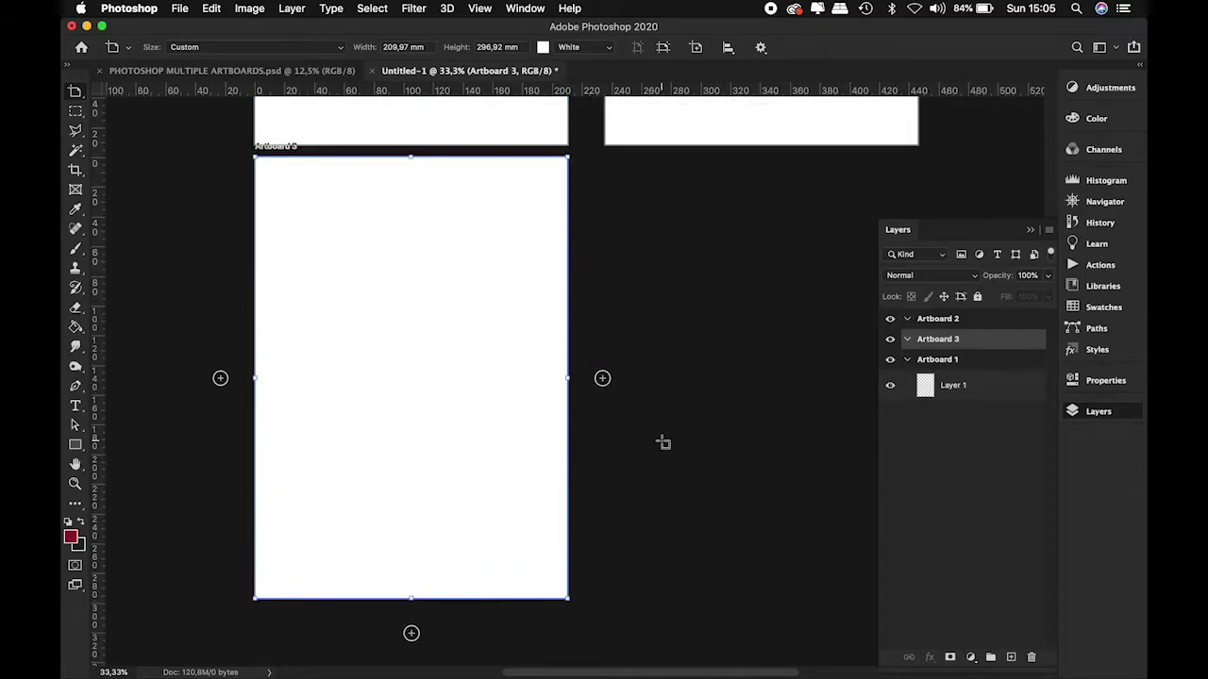
Move Artboard 3 down to widen the gap below Artboard 1.
key("super+r")
left_click(566, 369)
left_click_drag(564, 370, 564, 404)
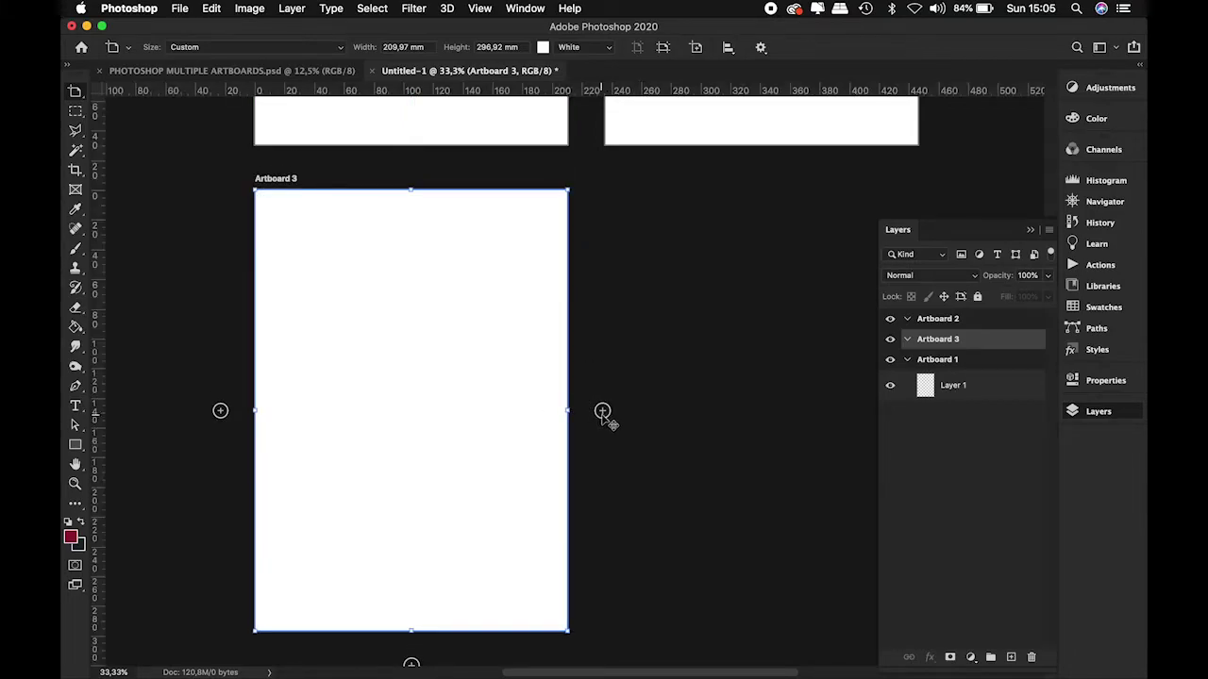
Add a fourth artboard to the right of Artboard 3 and move it 17.3 mm right to align with Artboard 2.
left_click(602, 412)
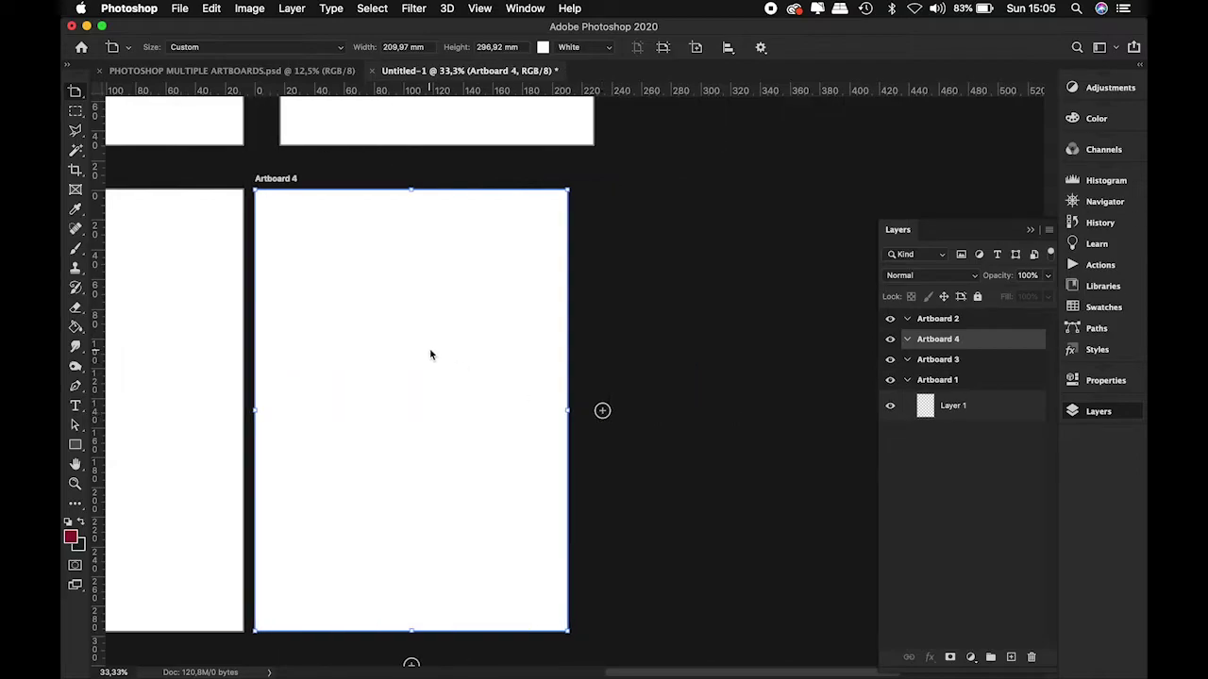
left_click(568, 433)
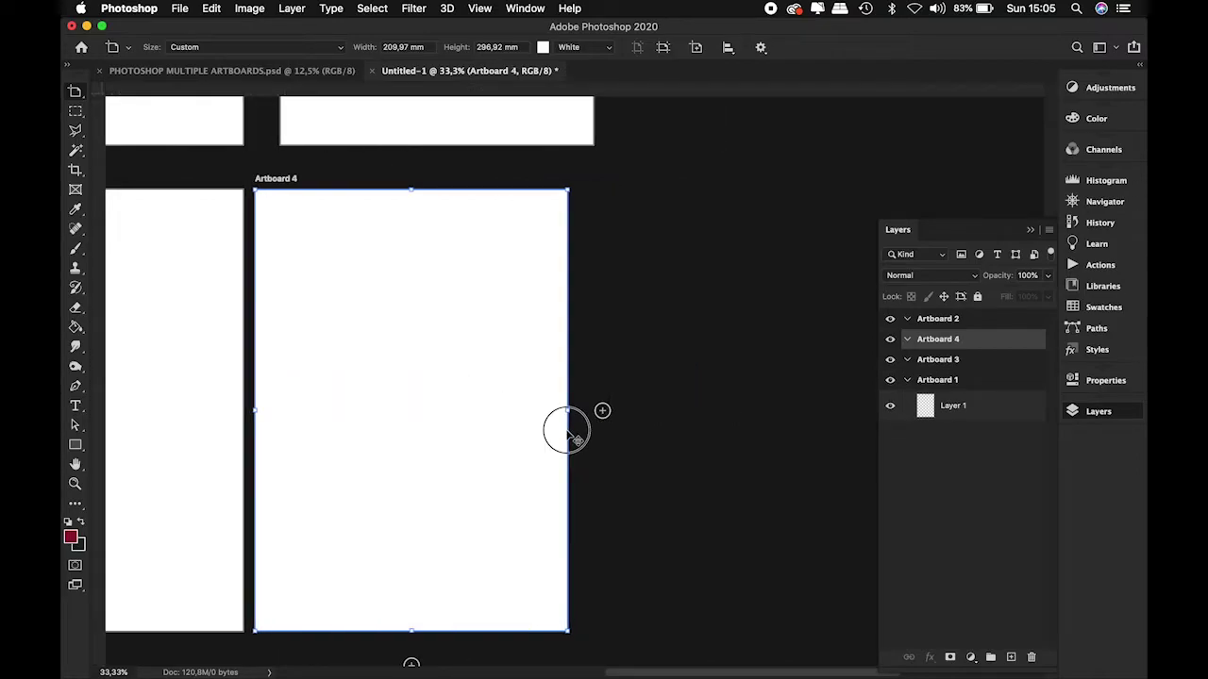
left_click_drag(568, 433, 596, 436)
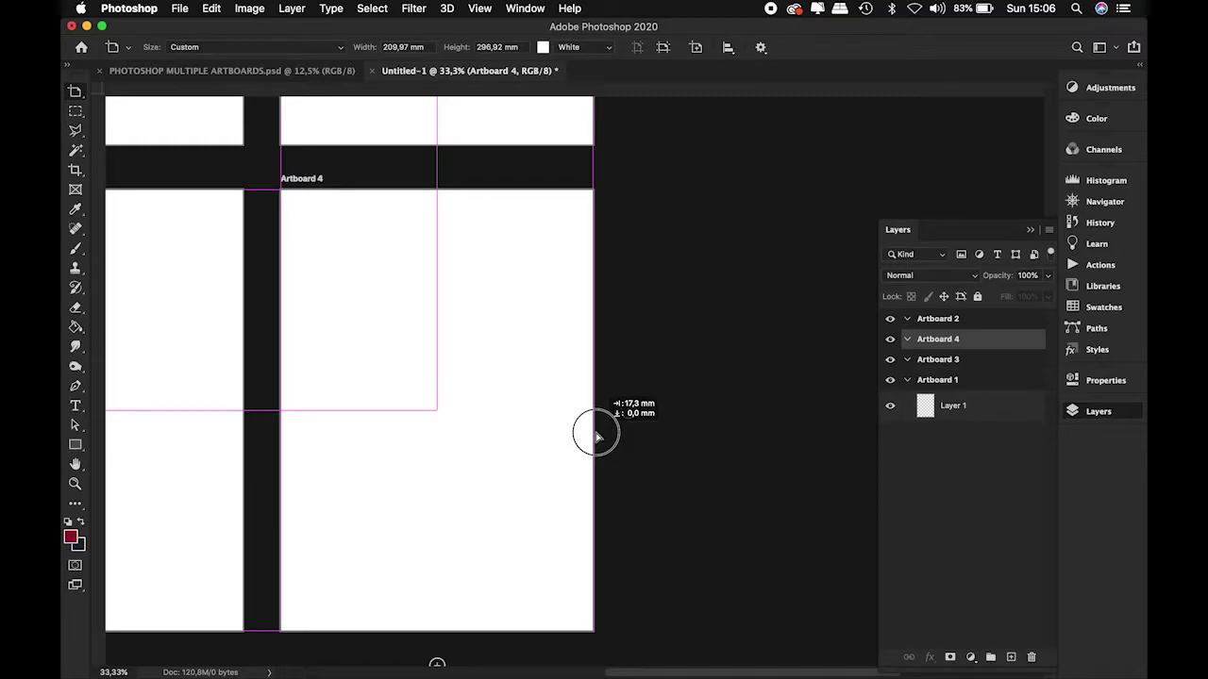
left_click_drag(596, 436, 596, 436)
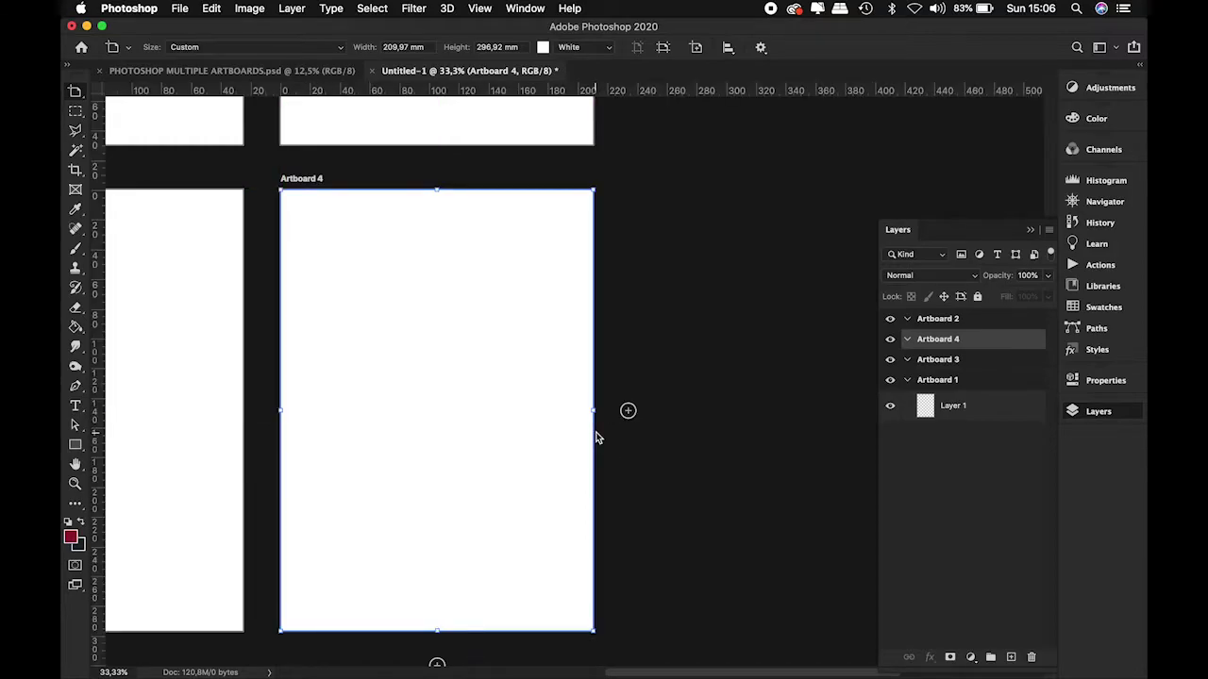
Draw a custom landscape artboard of about 244 x 153 mm in the empty area above Artboards 1 and 2.
scroll(596, 436, "left", 5)
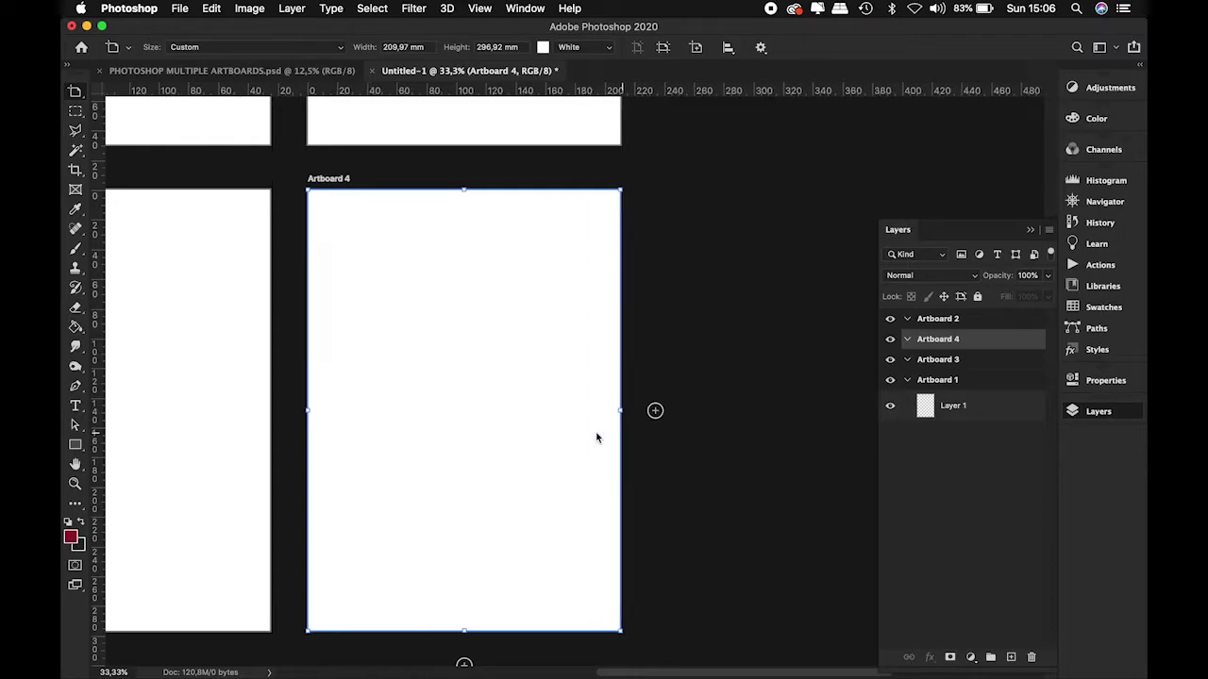
scroll(596, 437, "up", 2)
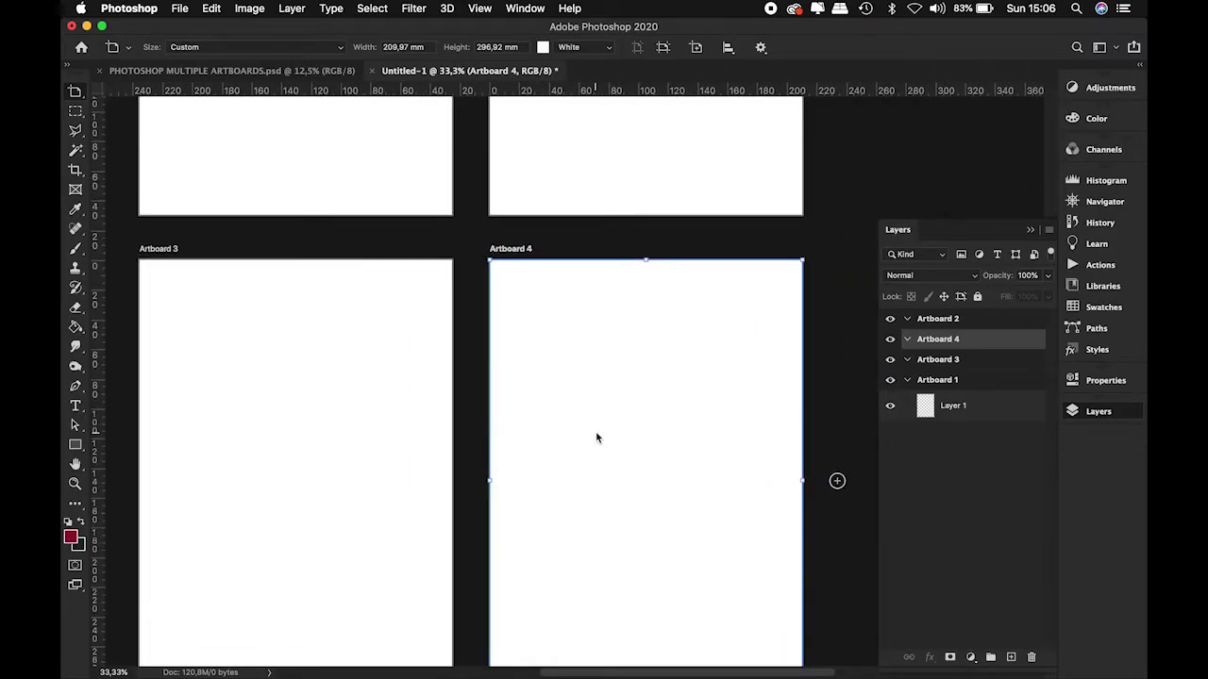
scroll(597, 437, "left", 2)
scroll(597, 437, "up", 10)
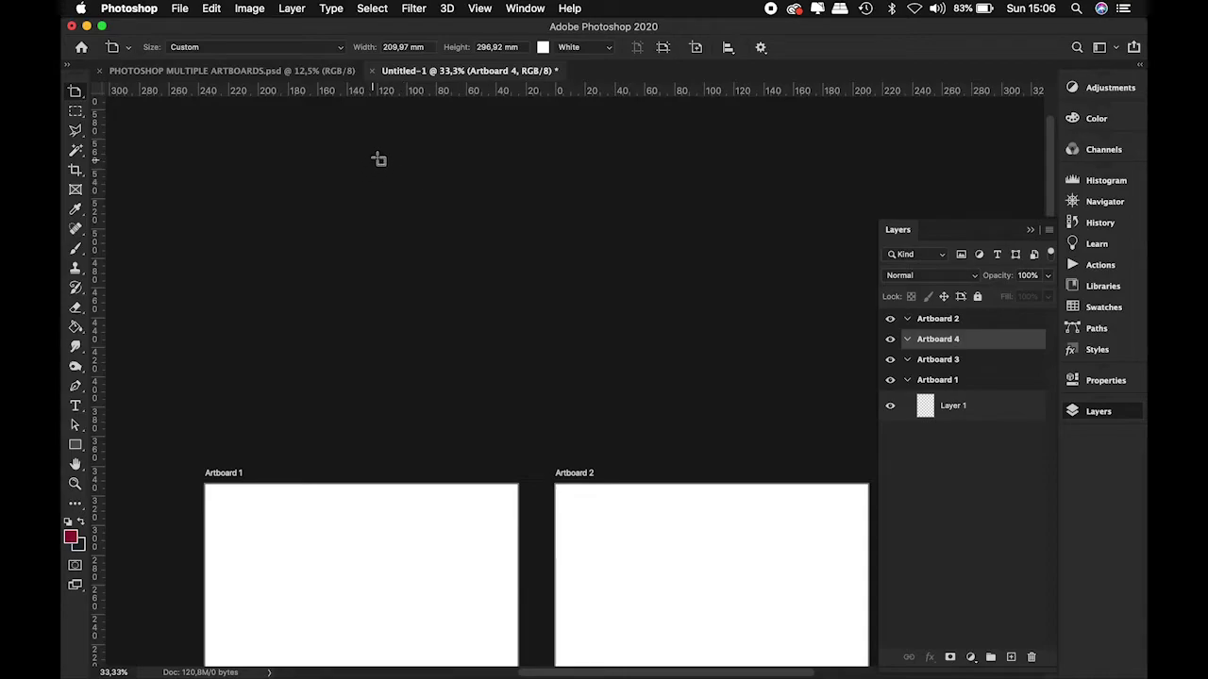
left_click_drag(357, 179, 726, 405)
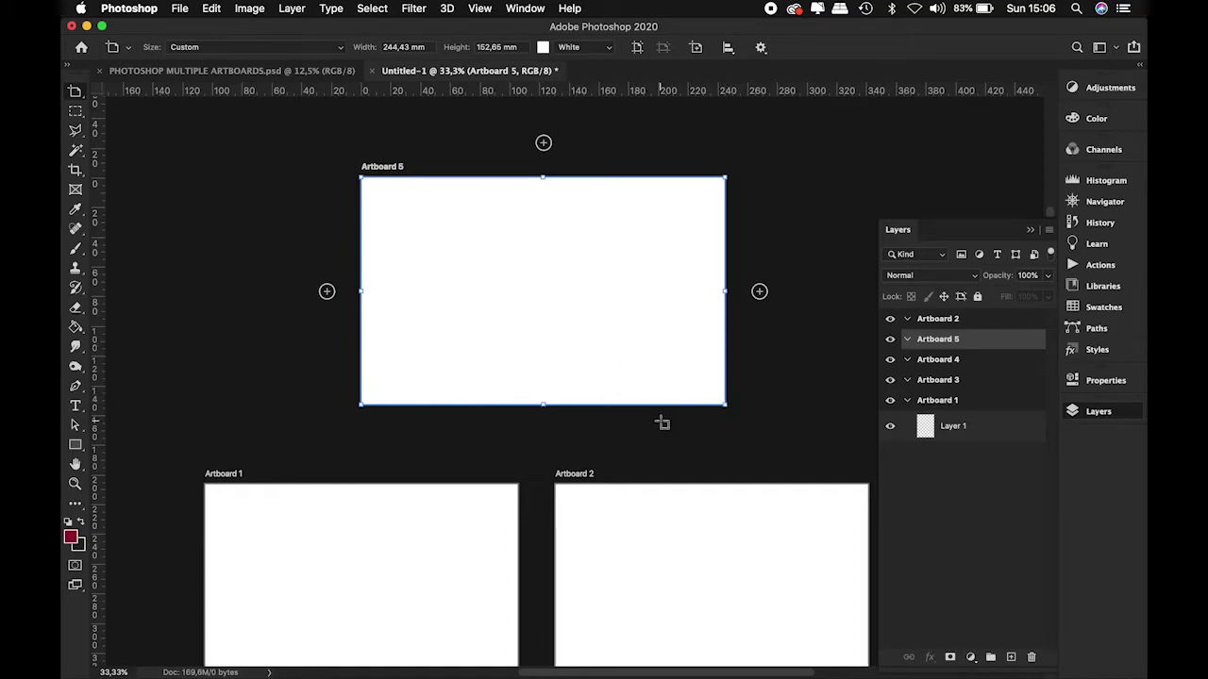
Reorder the layer stack so Artboard 2 sits between Artboard 3 and Artboard 1.
scroll(661, 423, "down", 6)
scroll(660, 423, "up", 5)
scroll(661, 424, "up", 2)
scroll(661, 423, "down", 1)
scroll(661, 424, "right", 1)
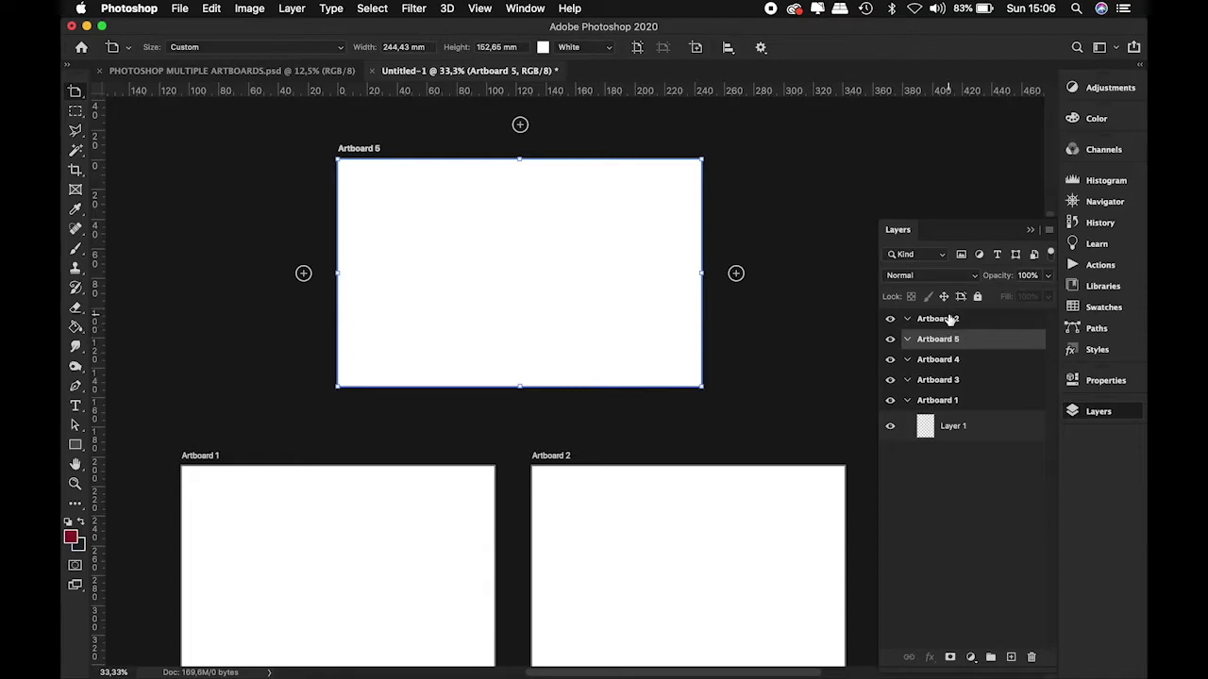
left_click_drag(950, 320, 952, 390)
key("v")
left_click(852, 327)
left_click_drag(957, 323, 953, 391)
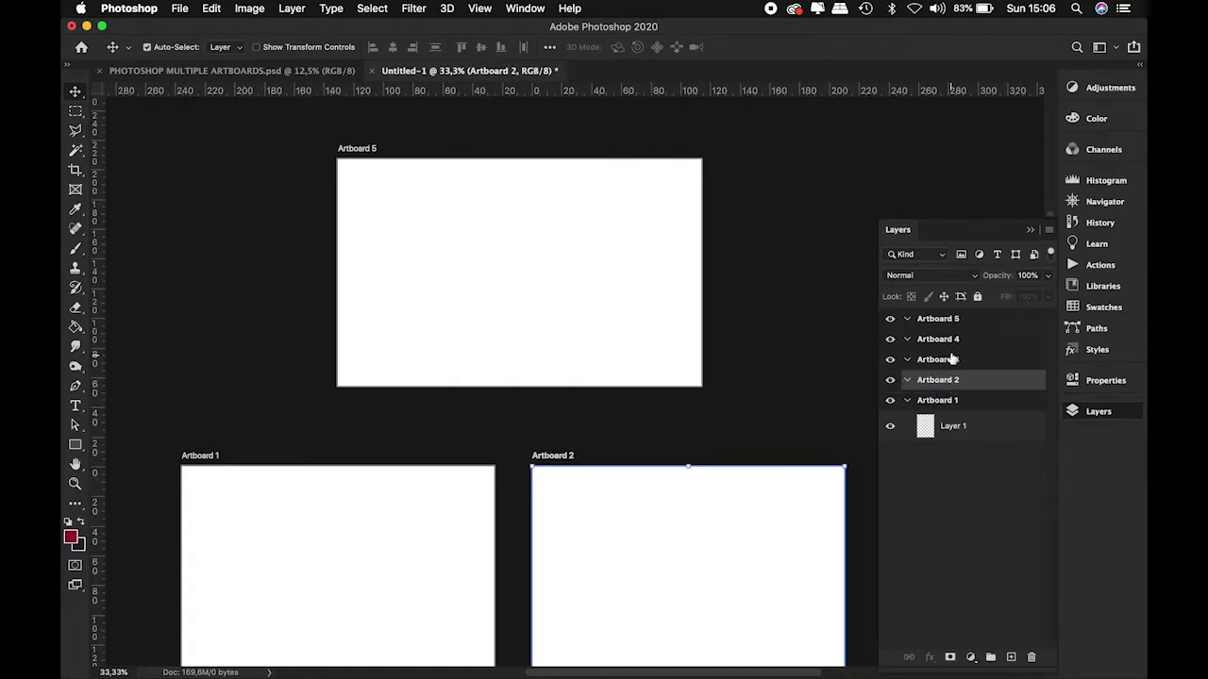
Hide Artboard 5 and show it again.
left_click(890, 319)
left_click(890, 319)
scroll(717, 371, "up", 2)
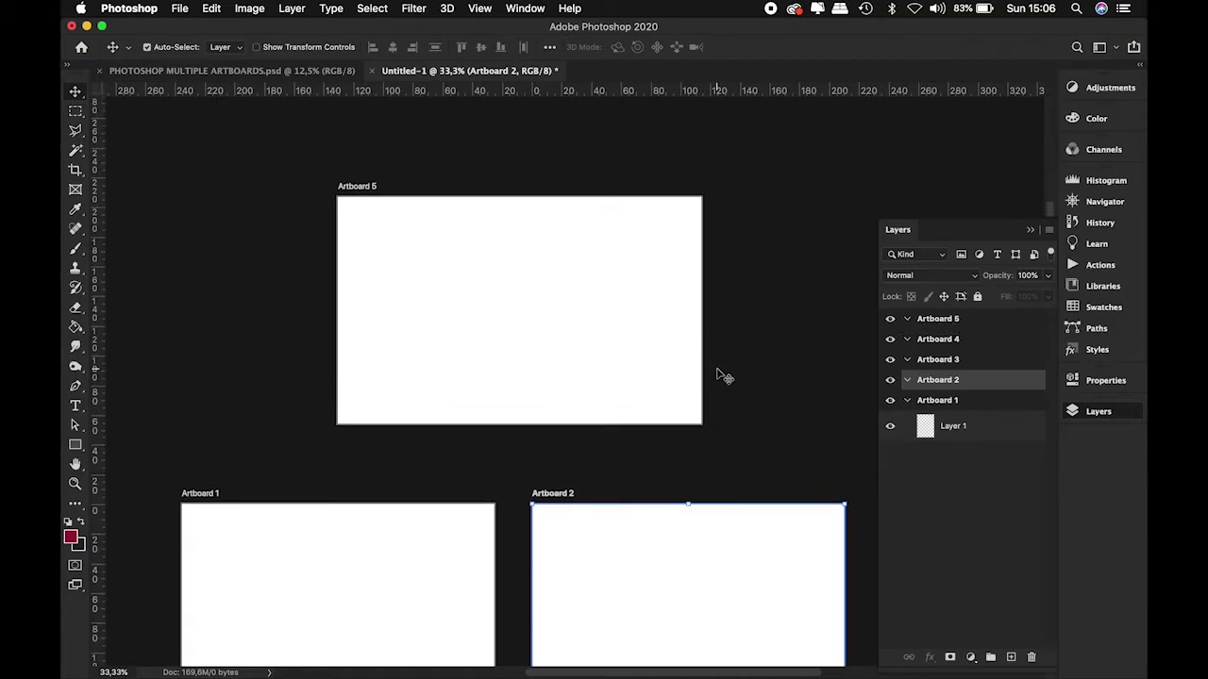
Rename Artboard 5 as GRAPHIC DESIGN GURU.
double_click(944, 320)
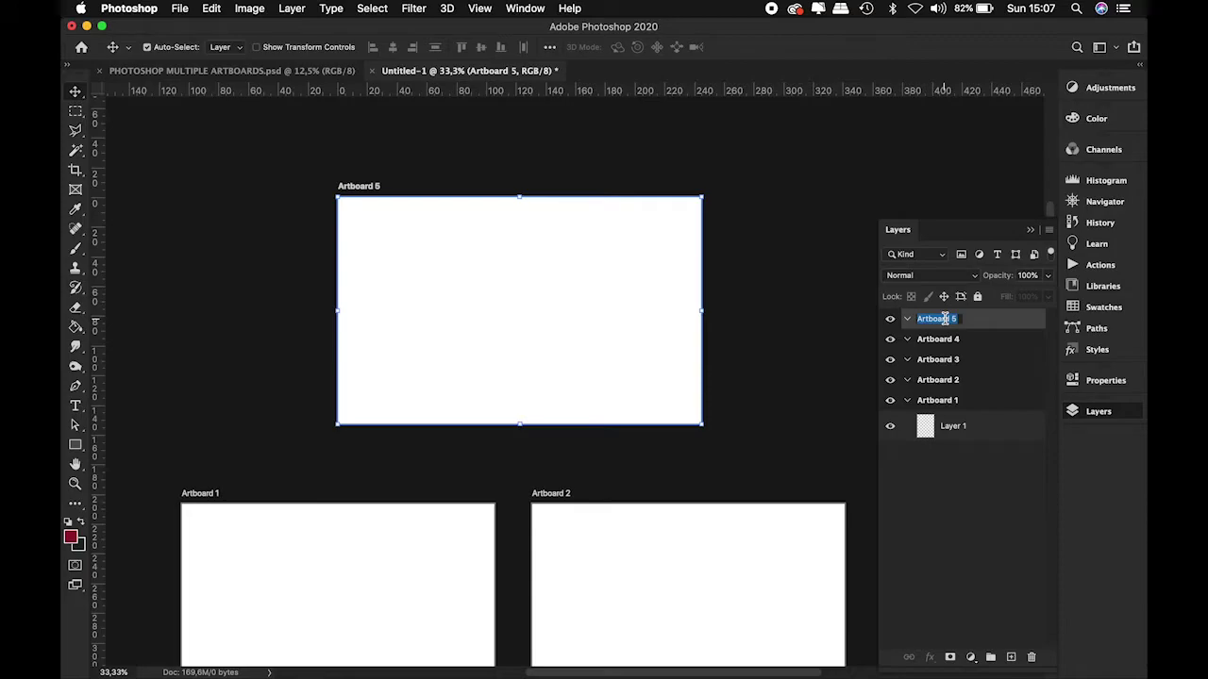
type("GRAPHIC DESIGN GURU")
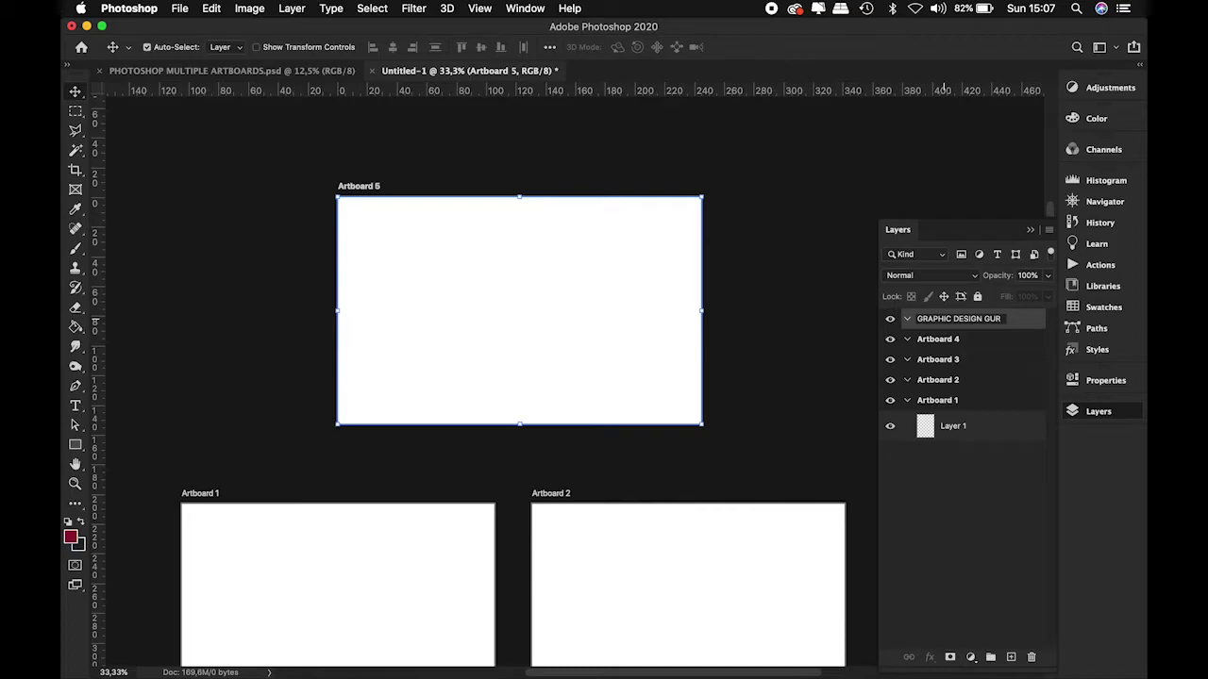
left_click(964, 341)
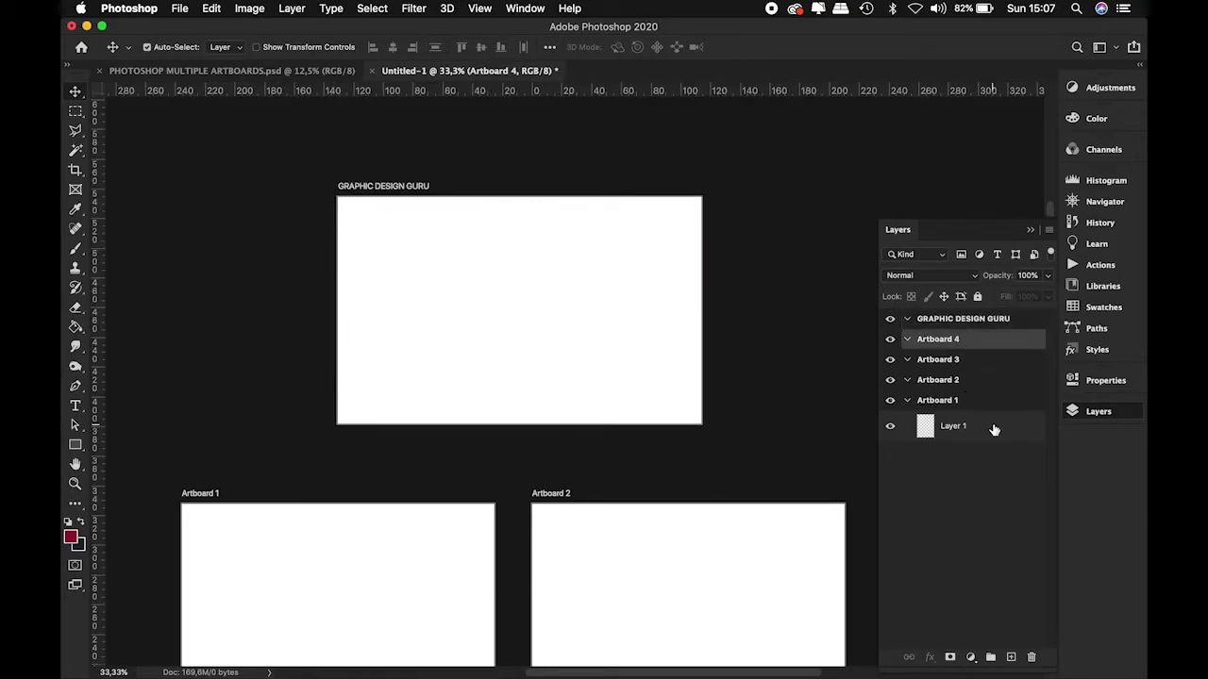
Examine the arrangement of the four A4 artboards on the canvas.
left_click(891, 429)
scroll(654, 447, "down", 5)
scroll(654, 447, "left", 2)
scroll(650, 441, "down", 12)
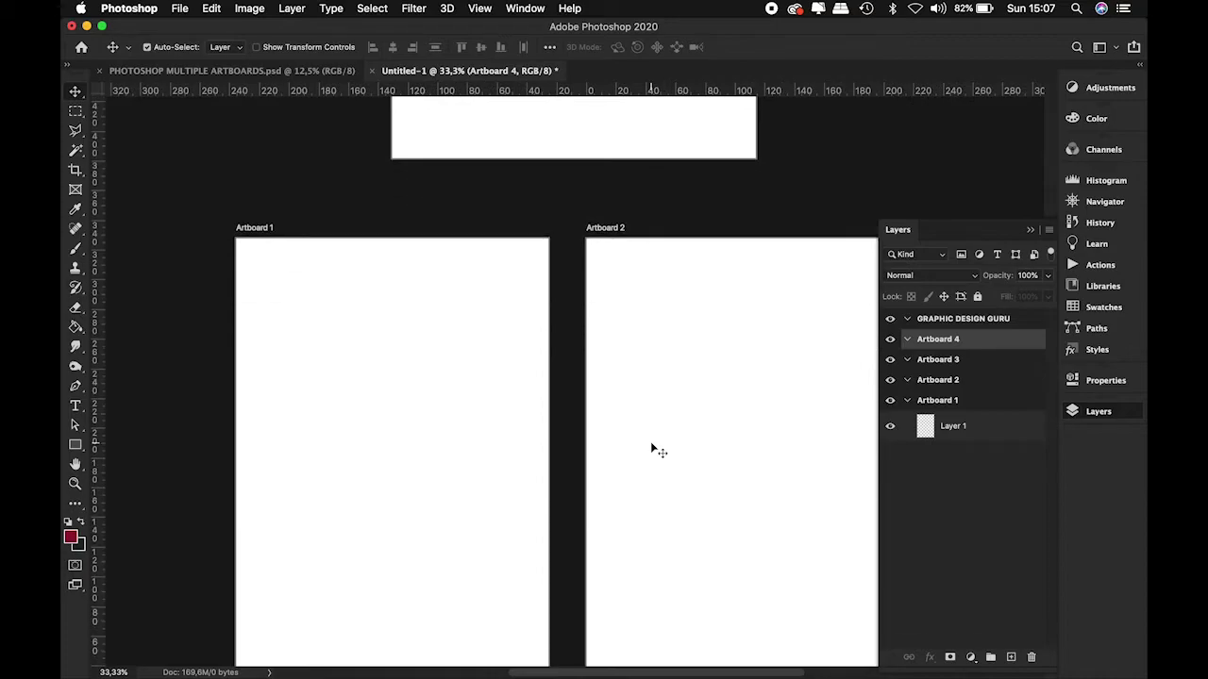
scroll(651, 442, "right", 2)
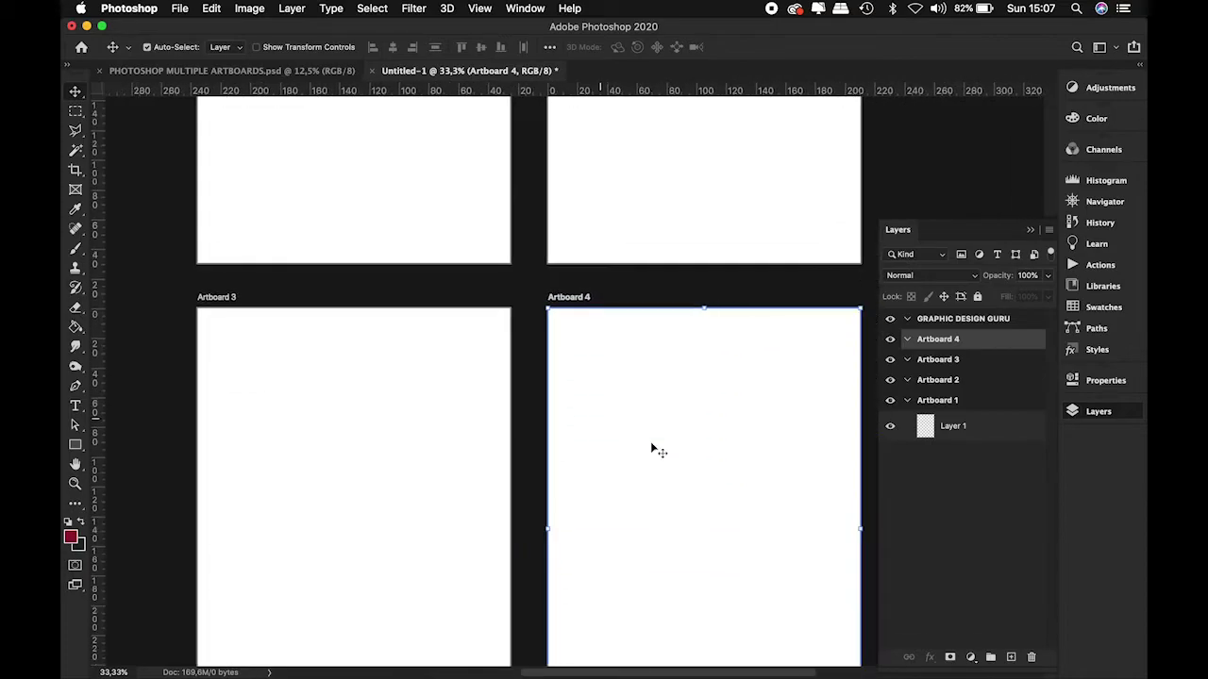
left_click(518, 315)
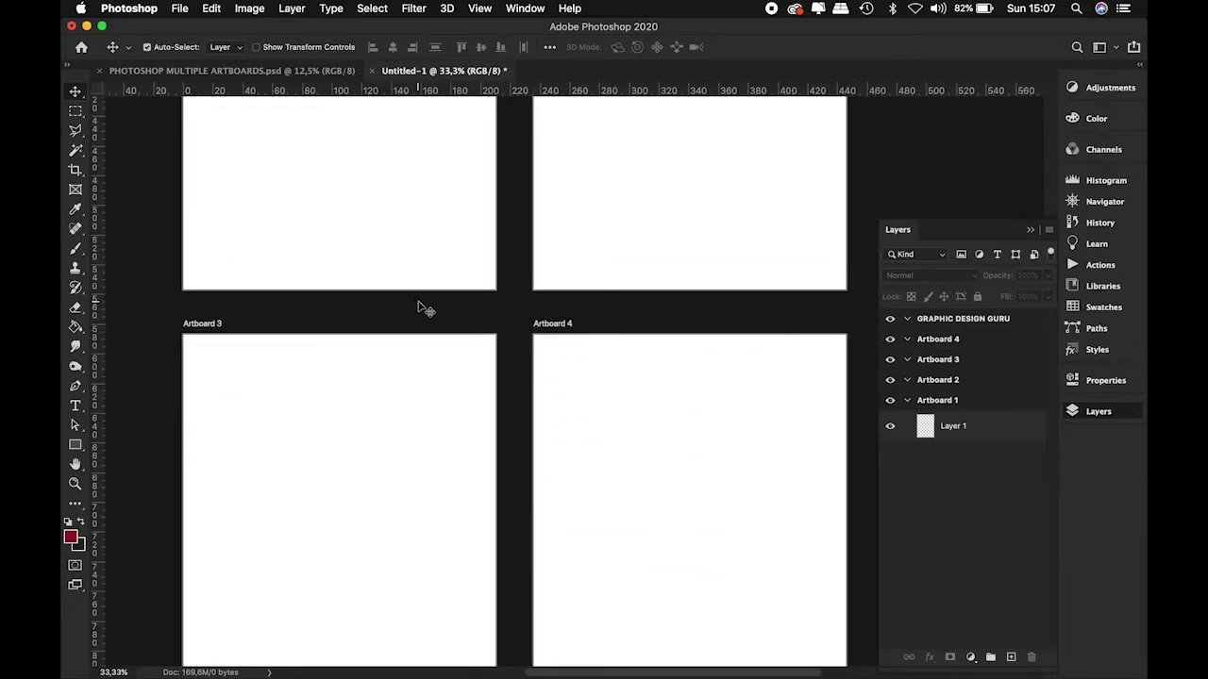
scroll(420, 307, "up", 7)
scroll(420, 307, "left", 2)
scroll(420, 307, "up", 3)
scroll(419, 307, "right", 1)
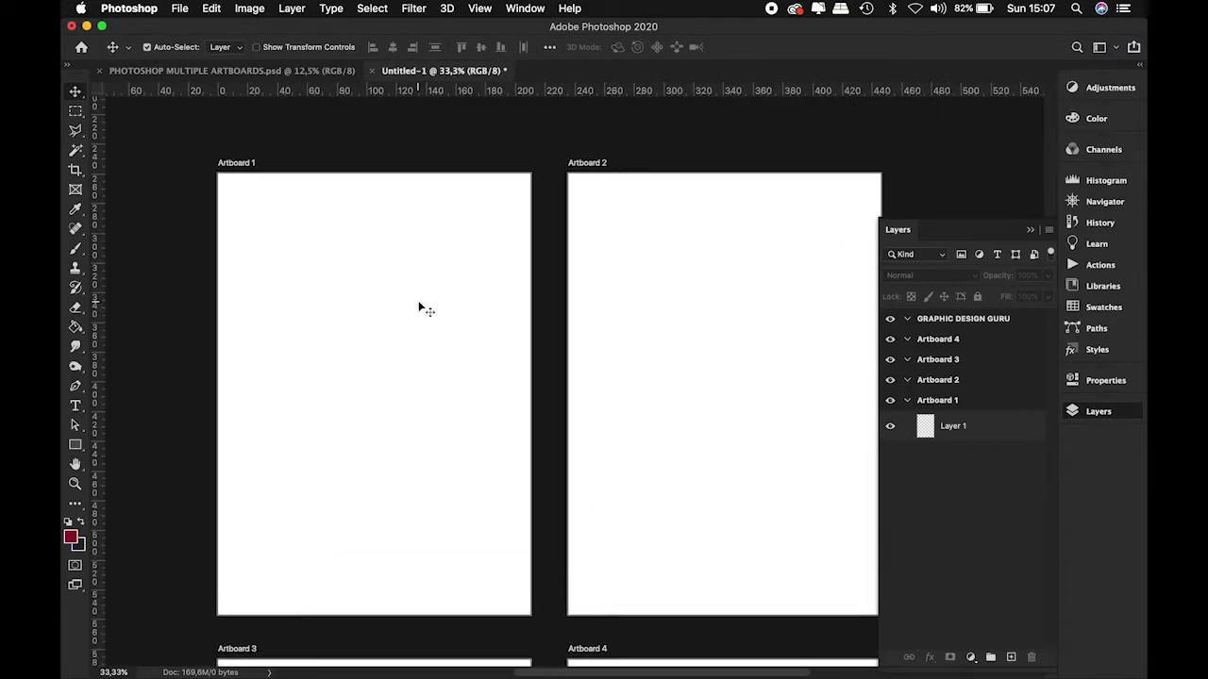
left_click(179, 8)
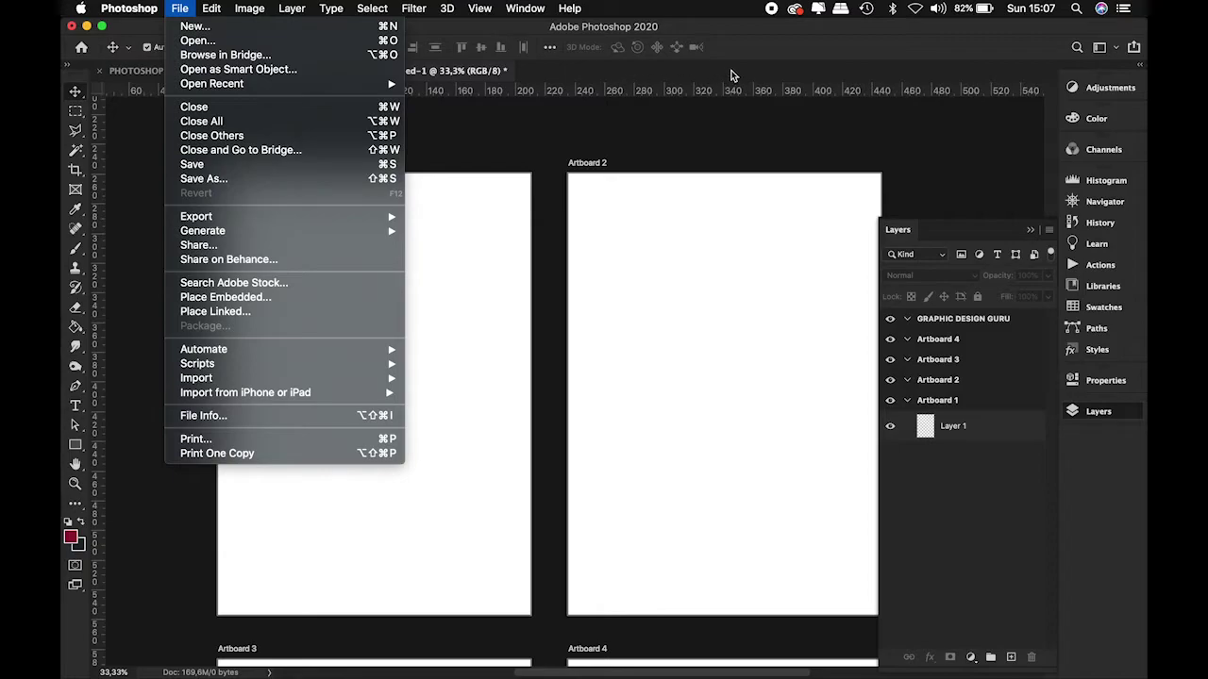
left_click(760, 60)
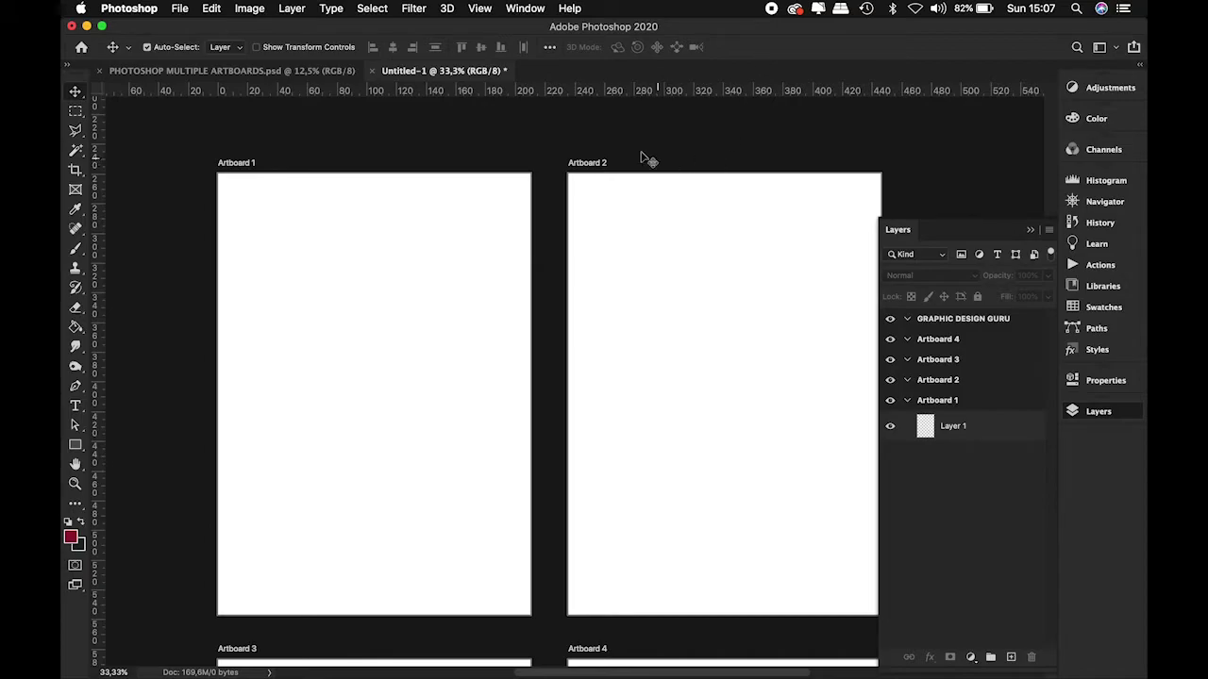
Place page 1 of ENERGY TECH LIMITED 4PAGES BOOKLET.ai from the energytechlimited folder as an embedded smart object, cropped to Art Box.
left_click(179, 9)
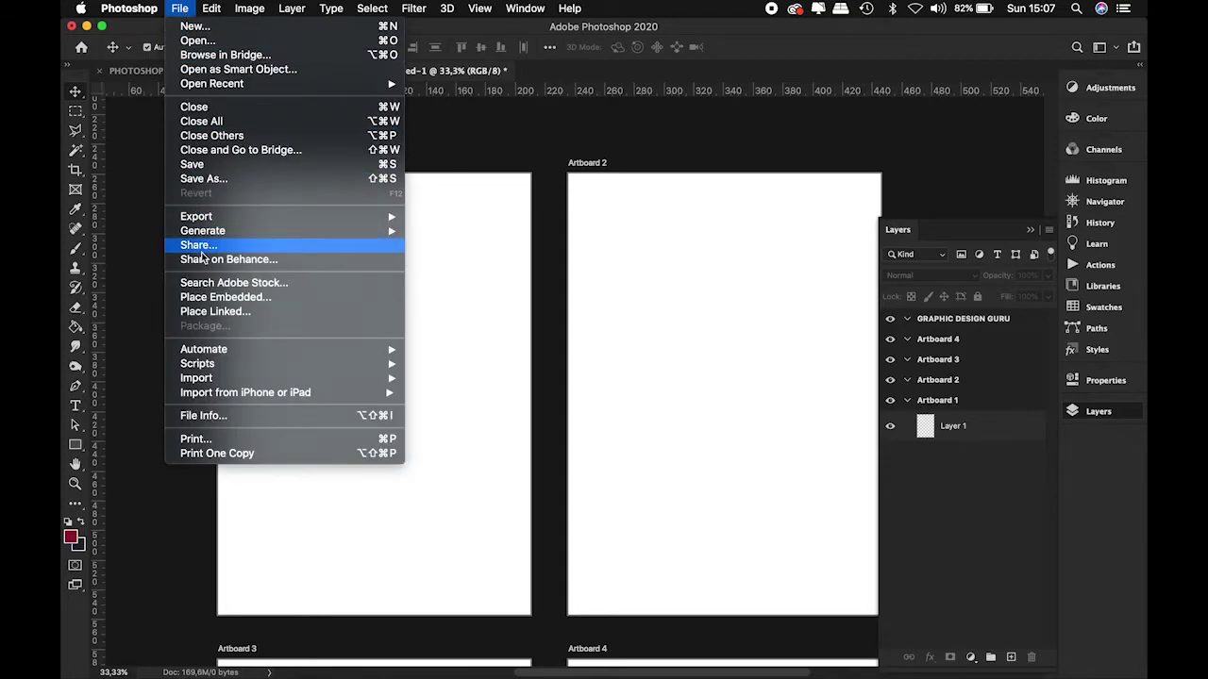
left_click(215, 298)
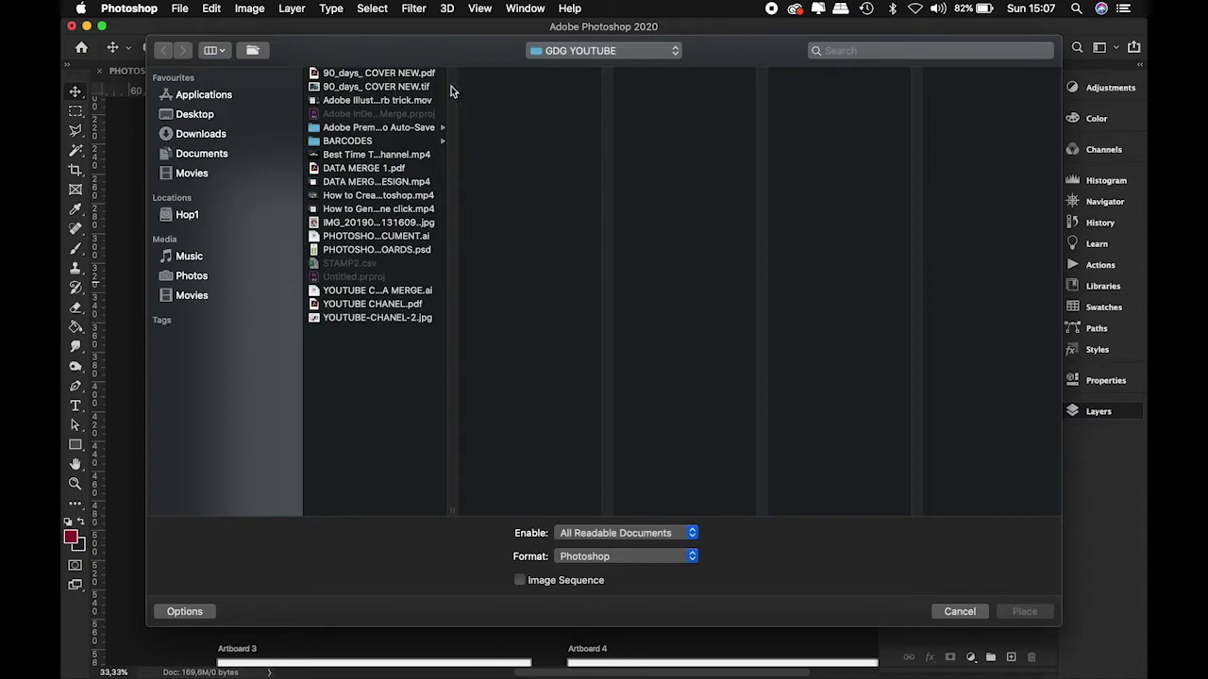
left_click(585, 51)
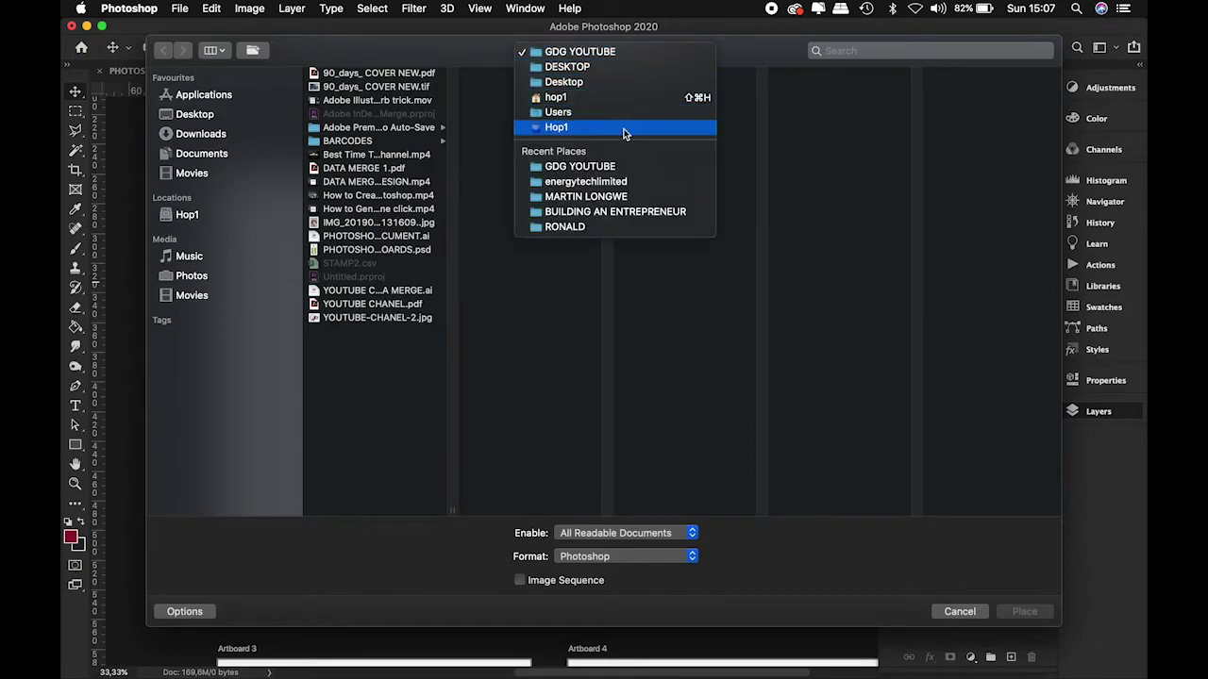
left_click(594, 182)
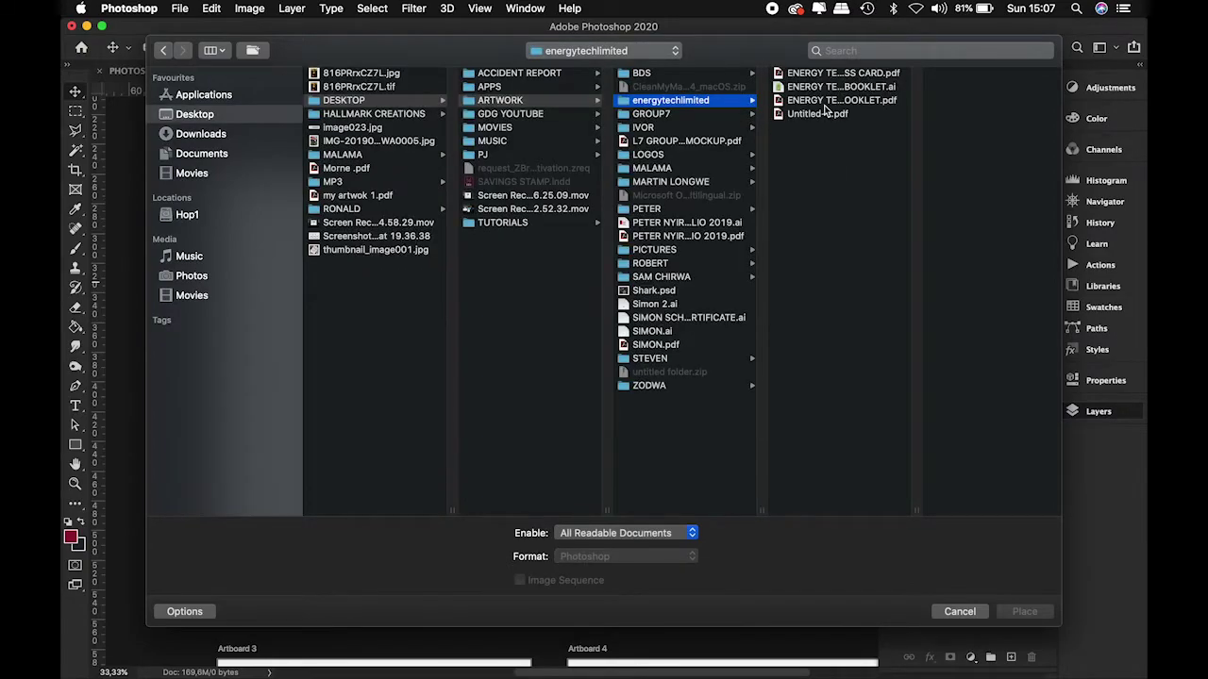
left_click(833, 86)
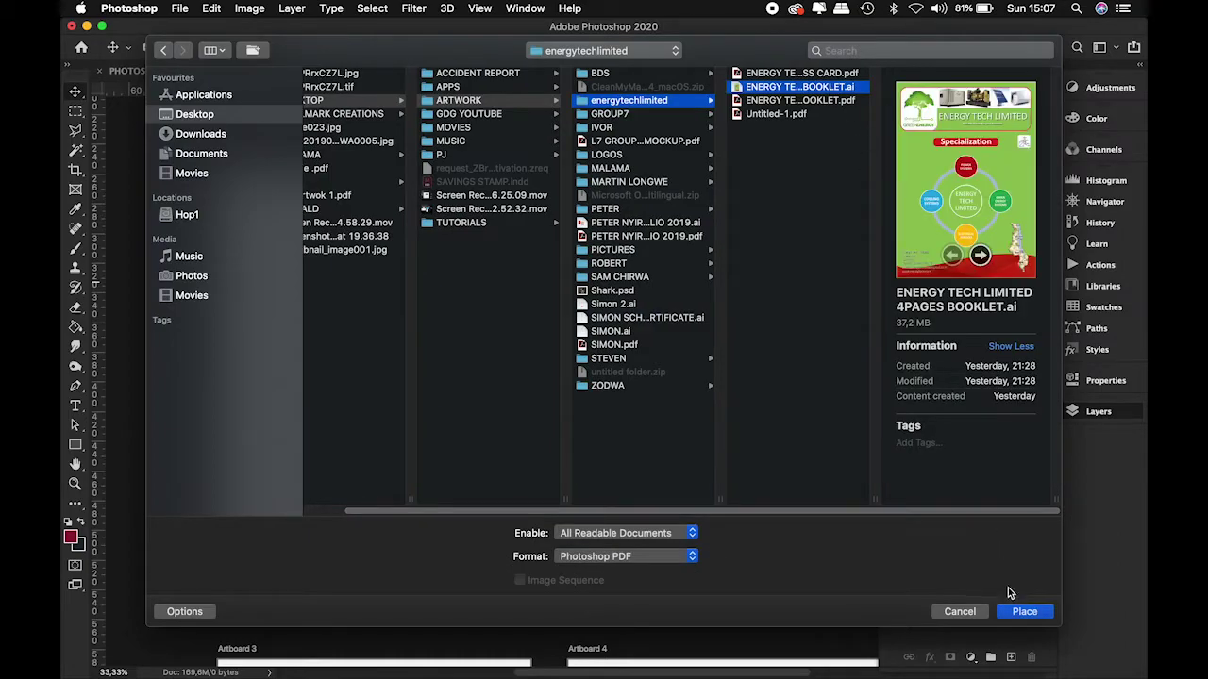
left_click(1025, 612)
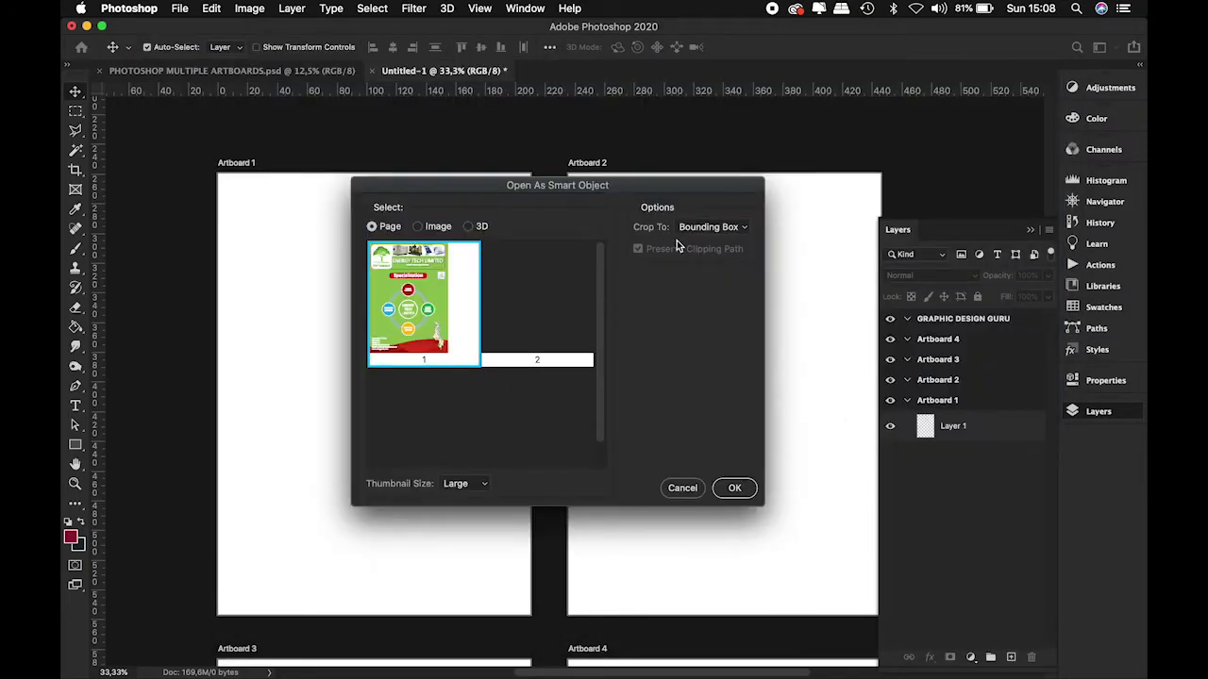
left_click(703, 228)
left_click(694, 296)
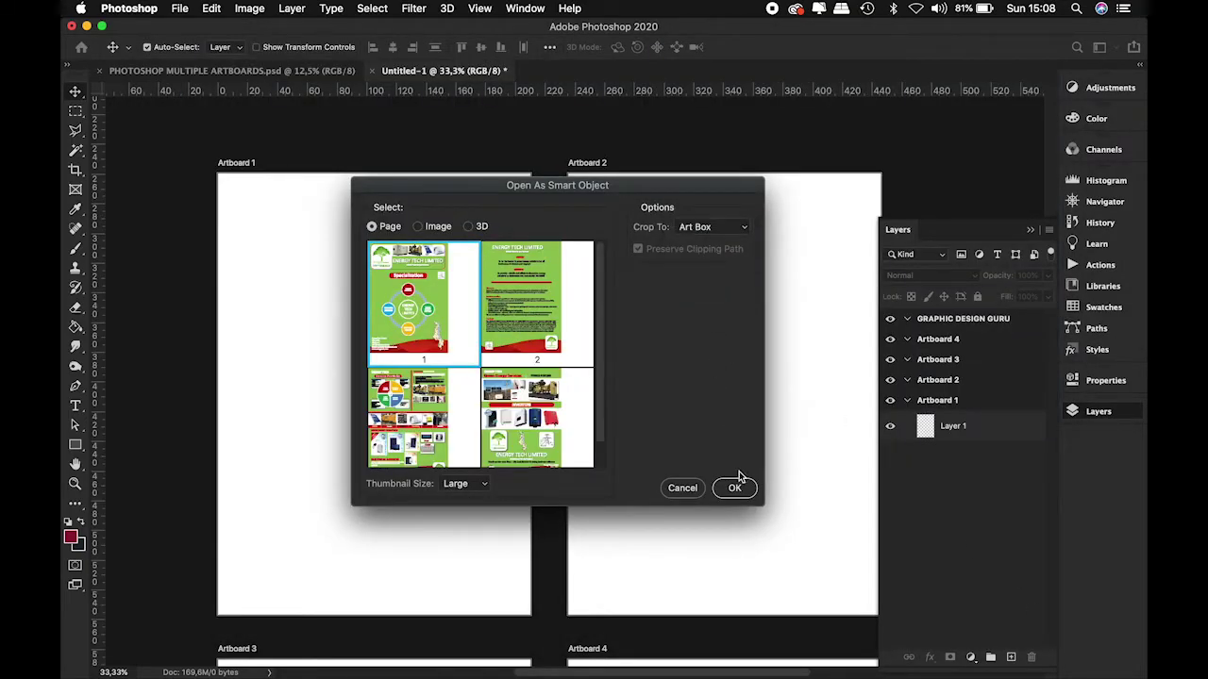
left_click(737, 486)
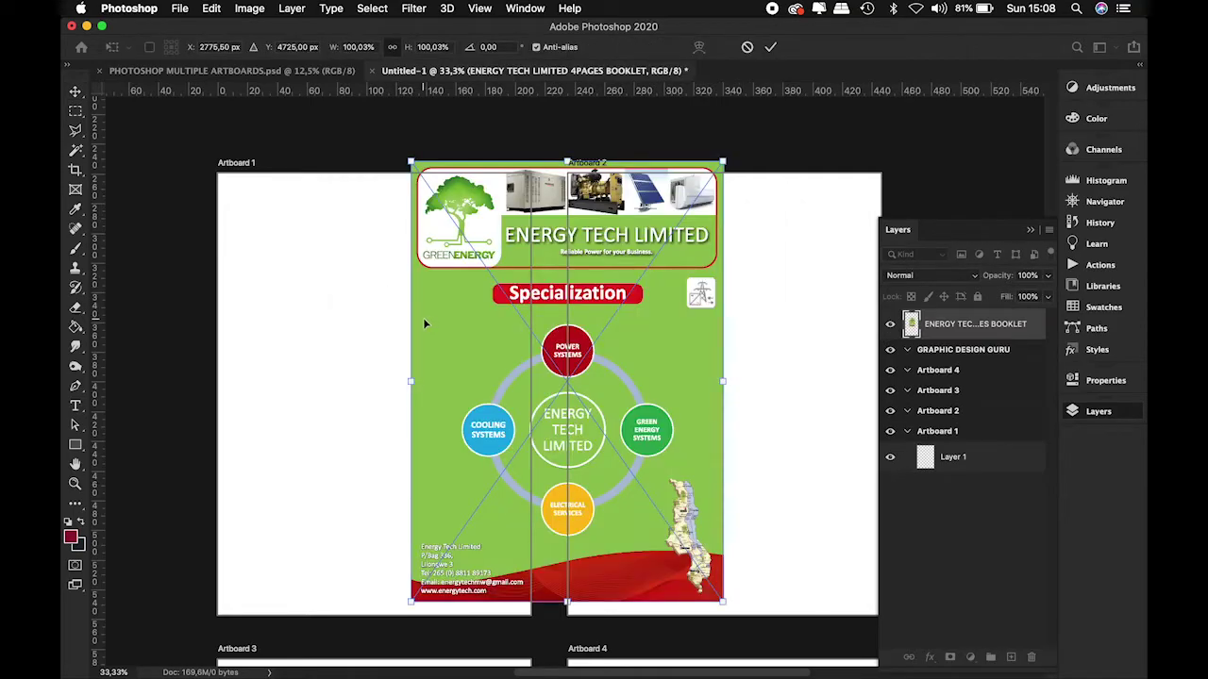
Position the placed booklet cover so it fills Artboard 1 exactly and commit the placement.
left_click_drag(486, 341, 326, 334)
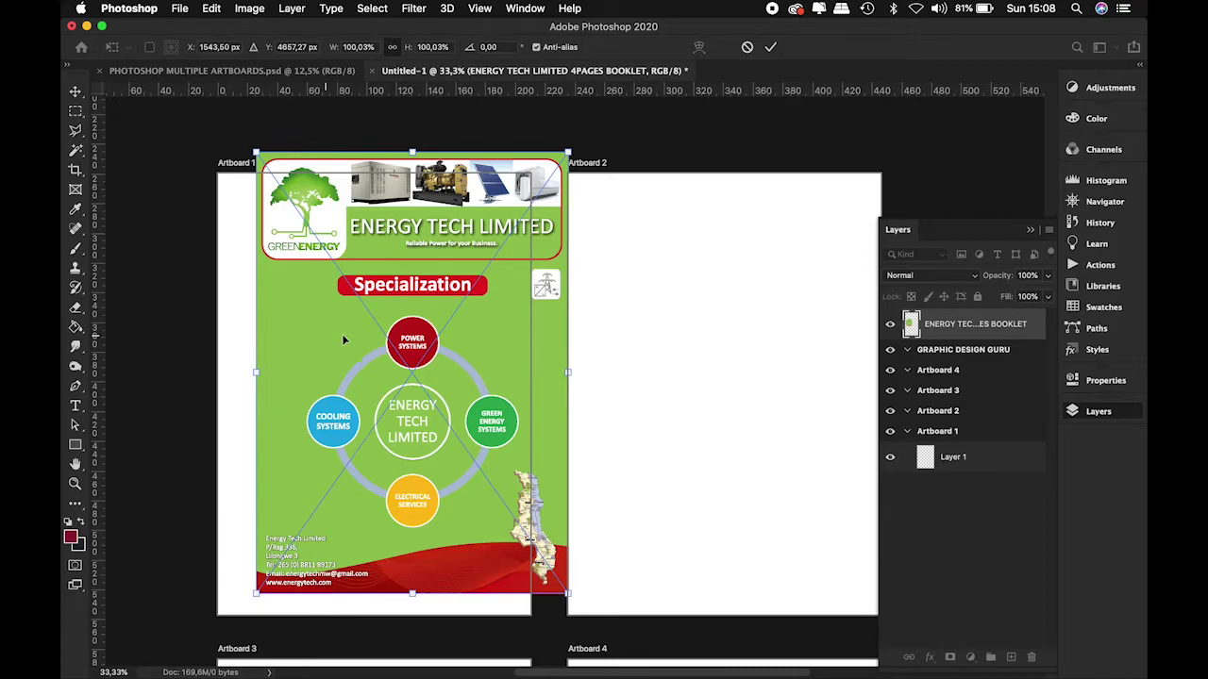
left_click_drag(484, 367, 444, 390)
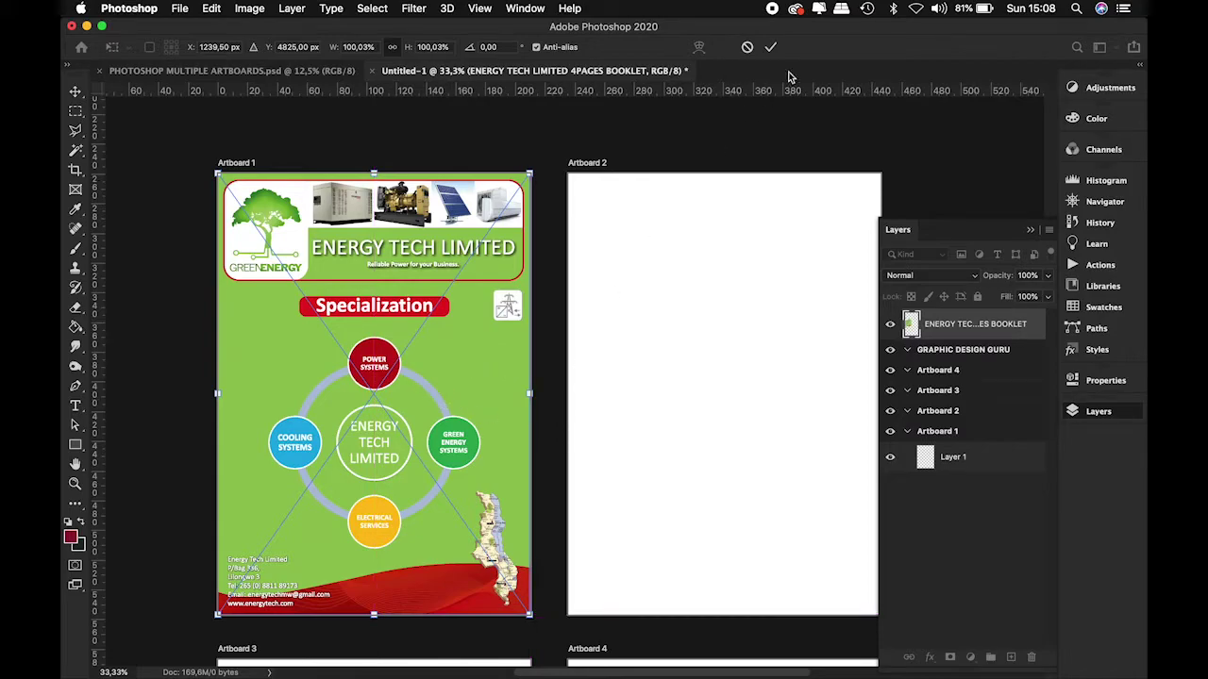
left_click(770, 47)
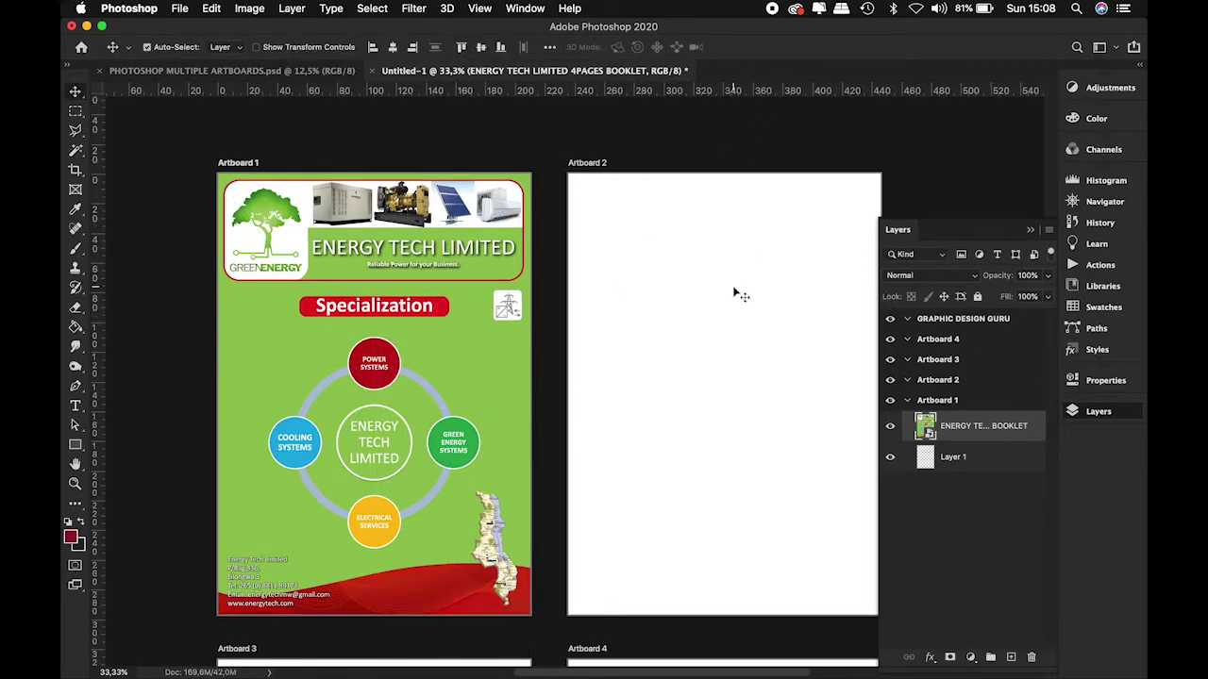
Place page 2 of ENERGY TECH LIMITED 4PAGES BOOKLET.ai as an embedded smart object on Artboard 2, cropped to Art Box.
left_click(598, 237)
left_click(180, 7)
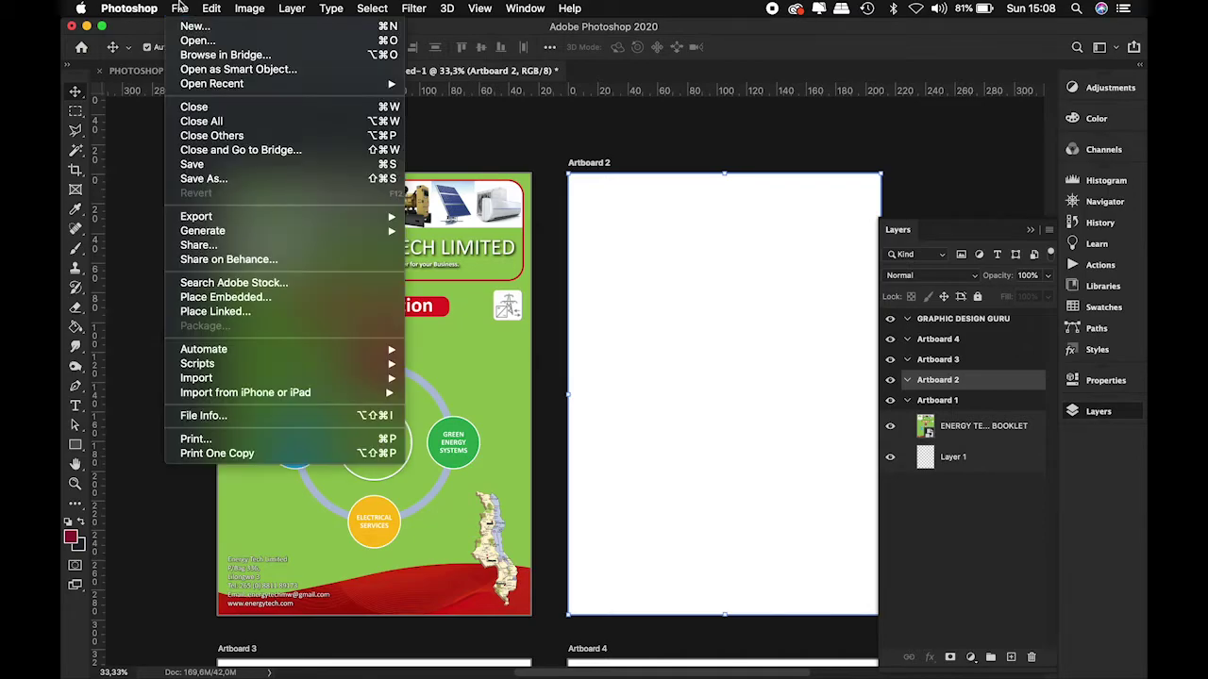
left_click(226, 297)
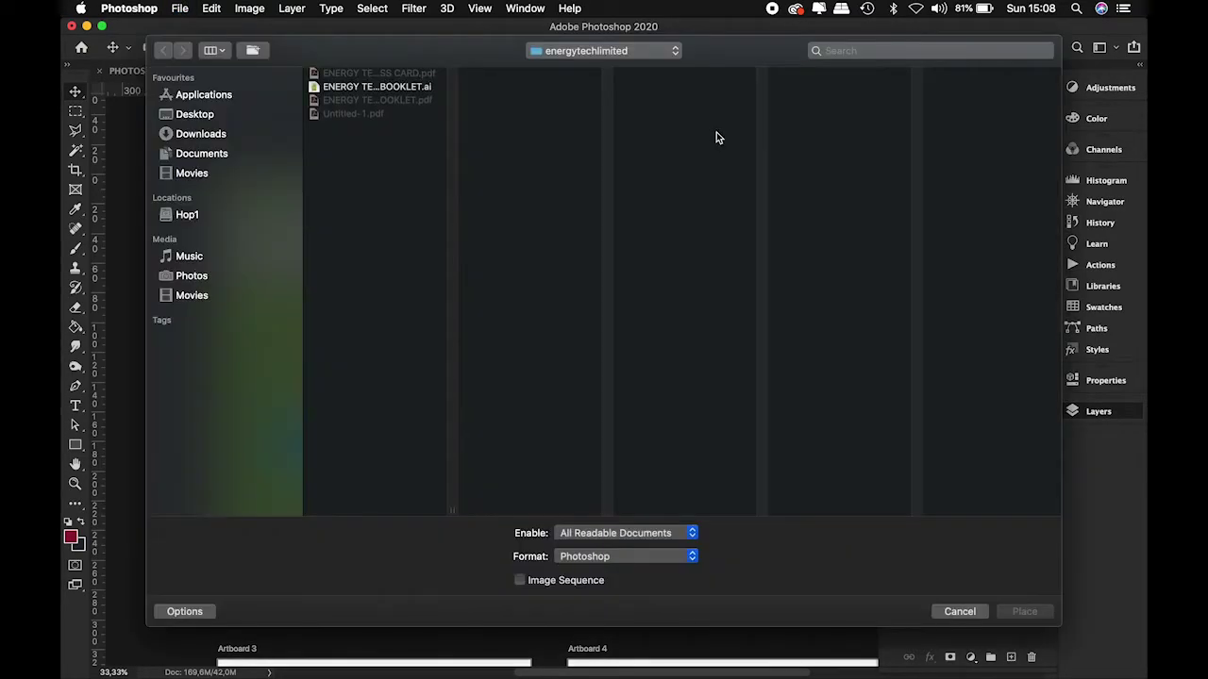
left_click(418, 89)
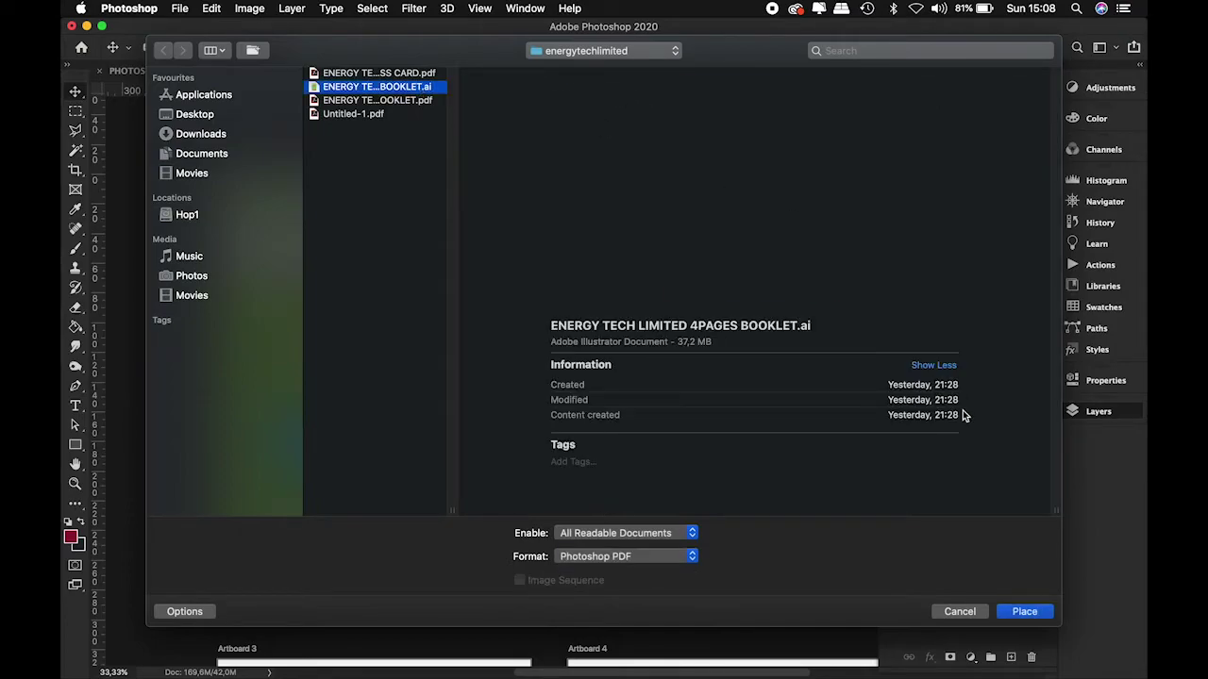
left_click(1024, 612)
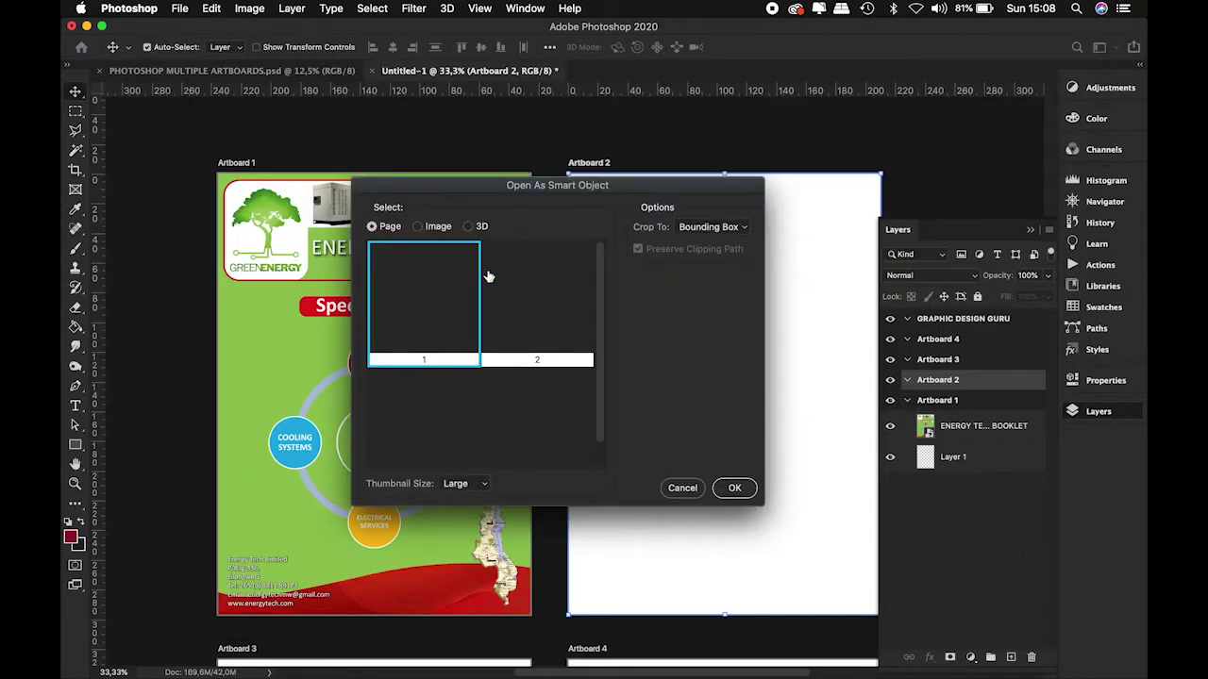
left_click(743, 229)
left_click(713, 302)
left_click(735, 487)
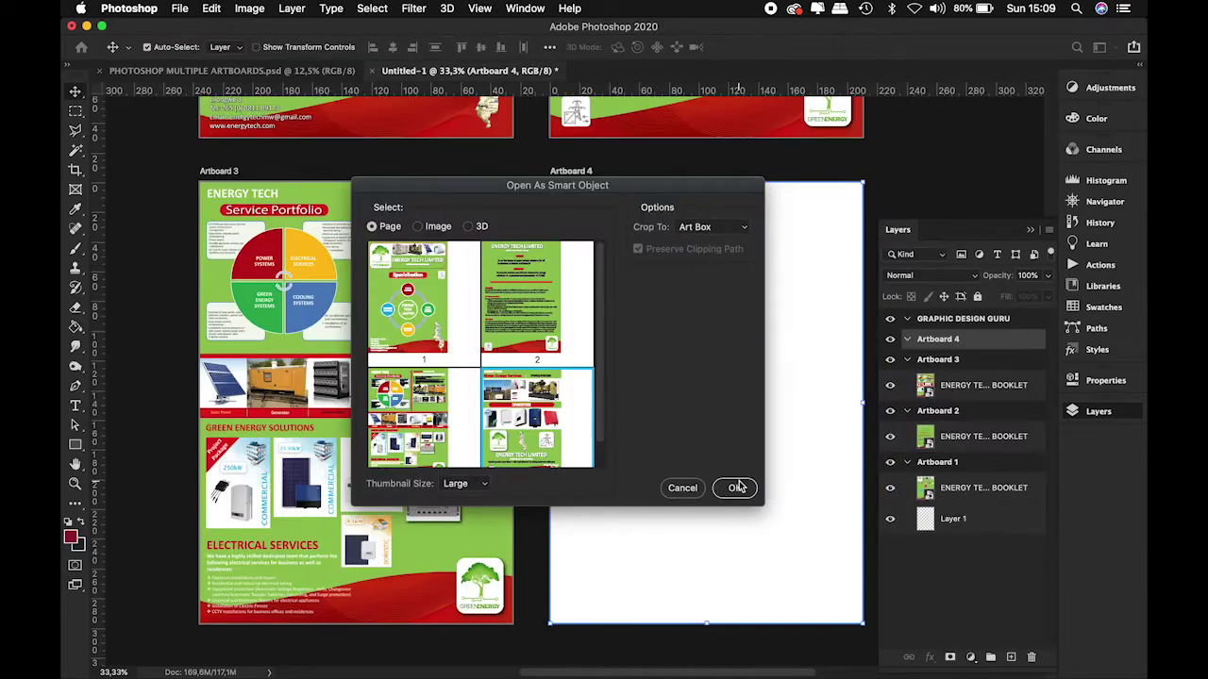
Place page 4 of the booklet on Artboard 4, cropped to Art Box, and commit the placement.
left_click(736, 486)
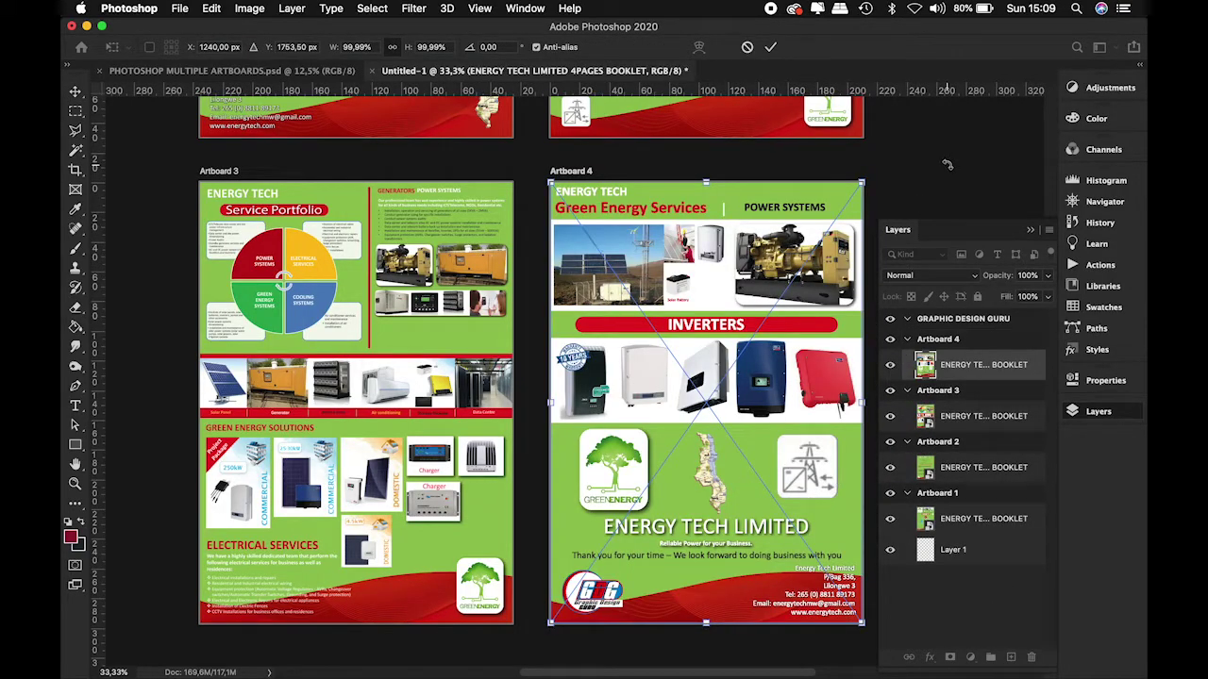
left_click(772, 46)
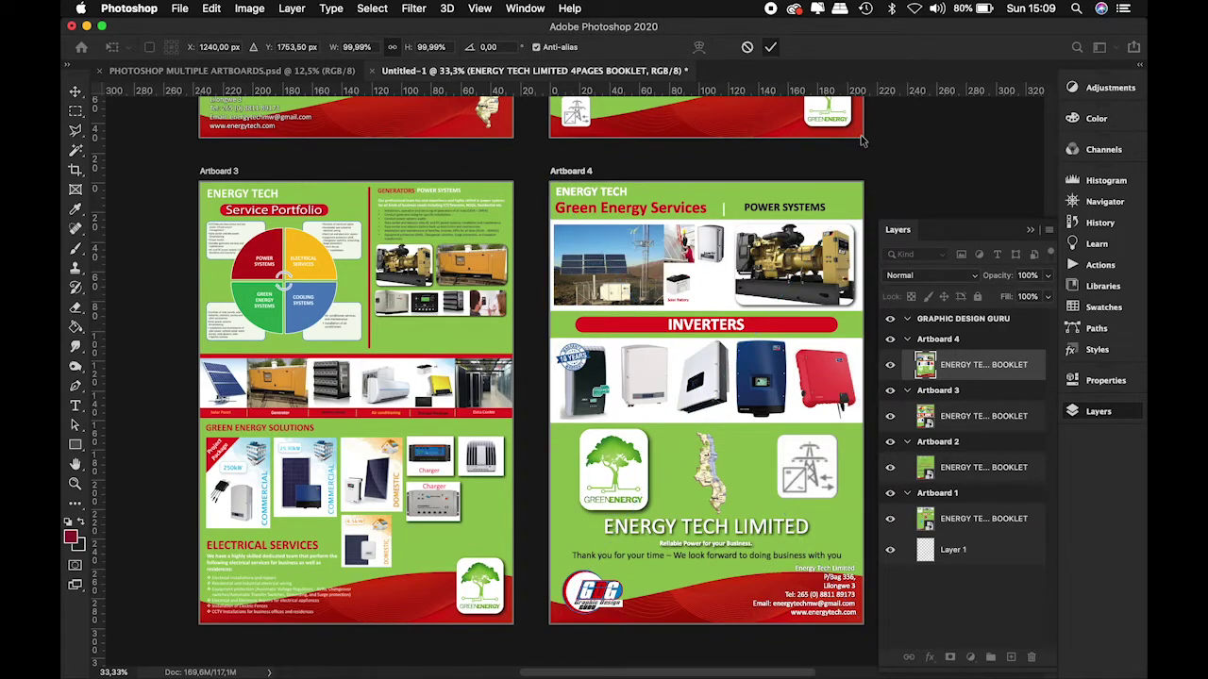
Place PHOTOSHOP MULTIPLE ARTBOARD IN ONE DOCUMENT.ai from the GDG YOUTUBE folder as an embedded smart object on the GRAPHIC DESIGN GURU artboard.
scroll(743, 186, "up", 2)
scroll(743, 186, "up", 10)
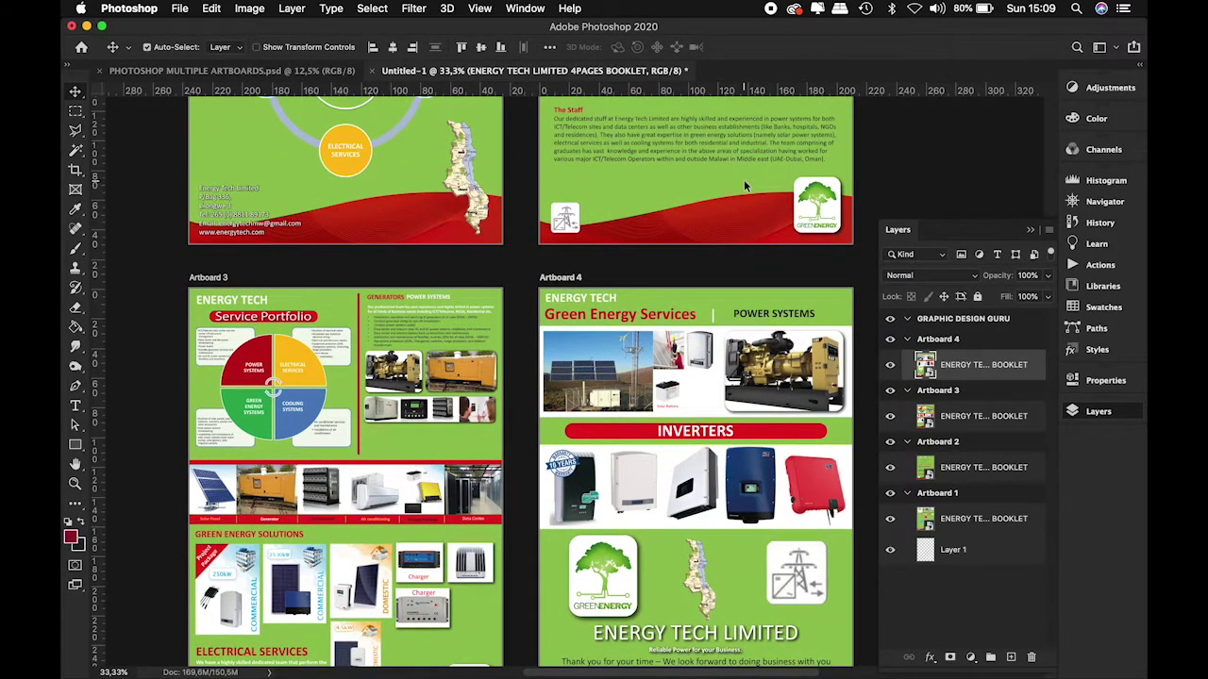
scroll(744, 183, "up", 15)
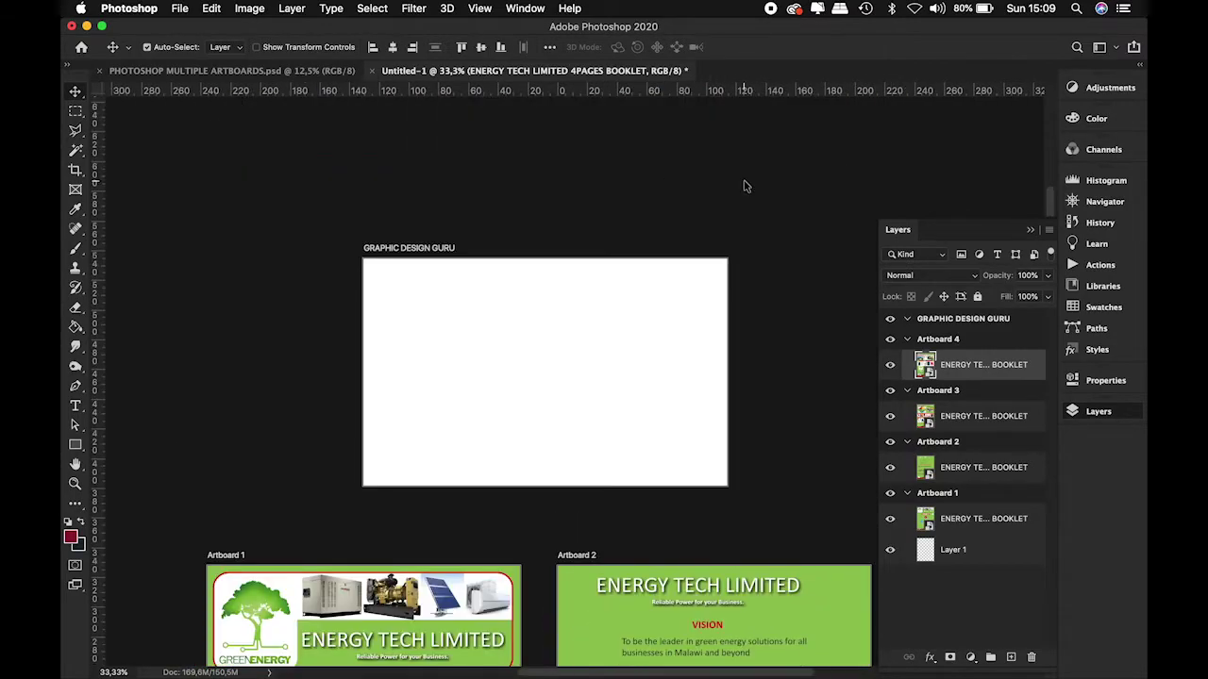
left_click(573, 289)
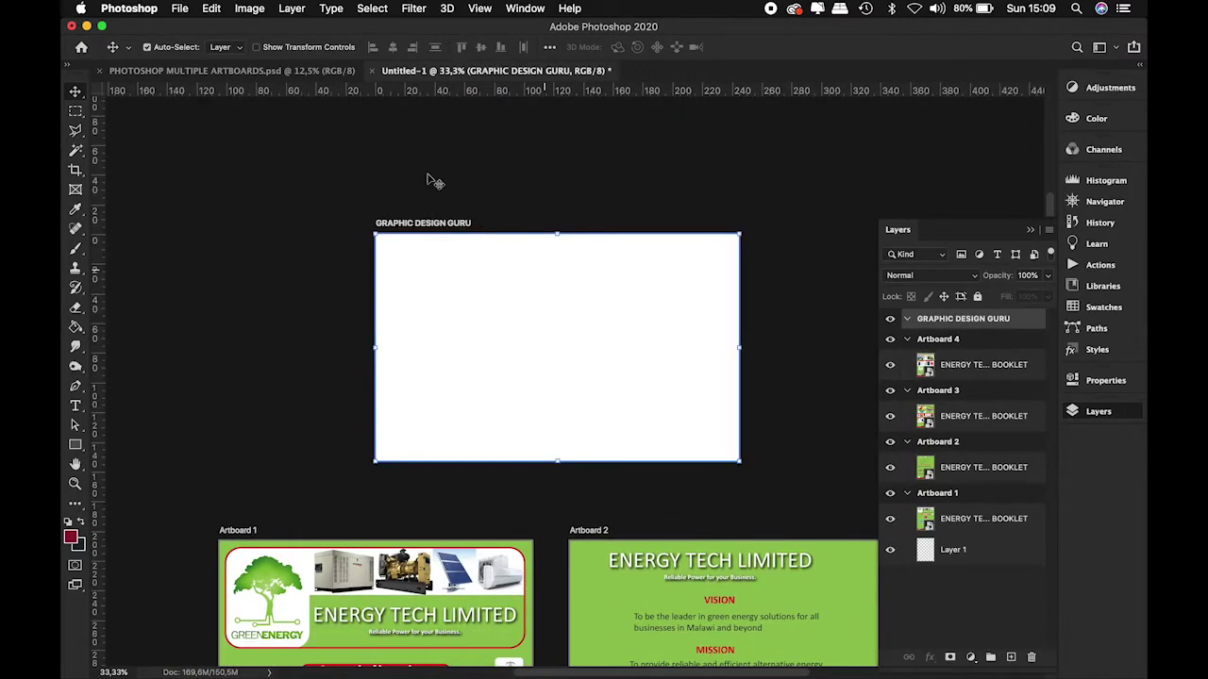
left_click(179, 9)
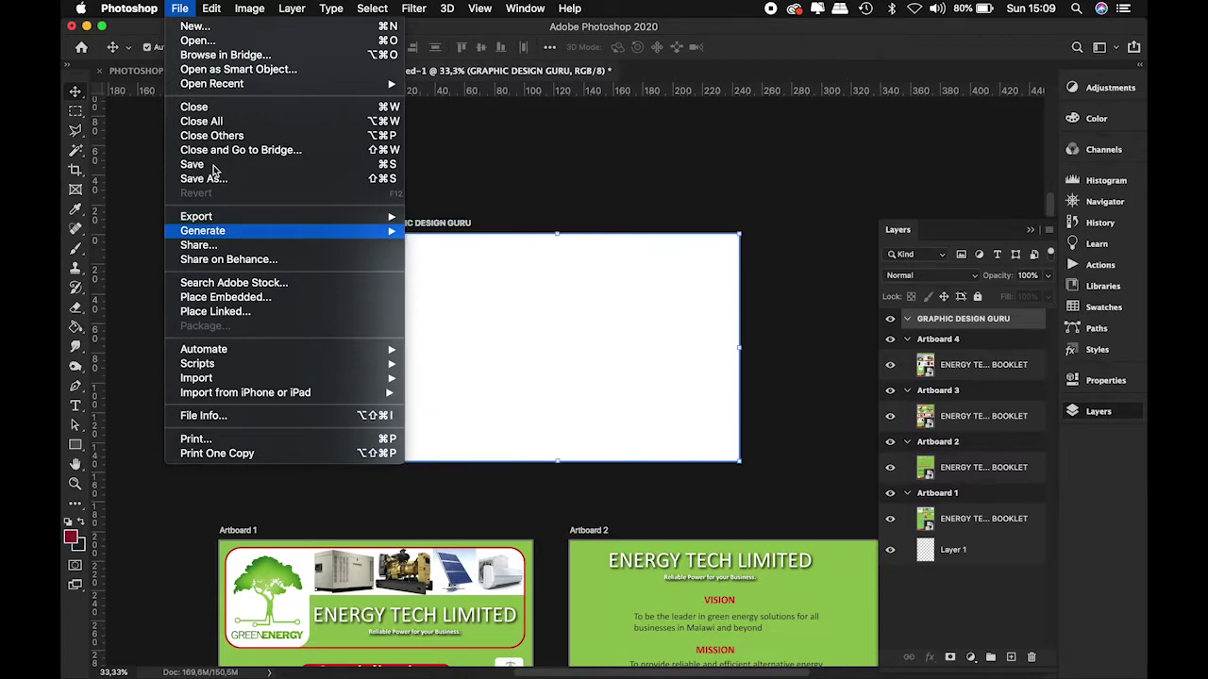
left_click(225, 297)
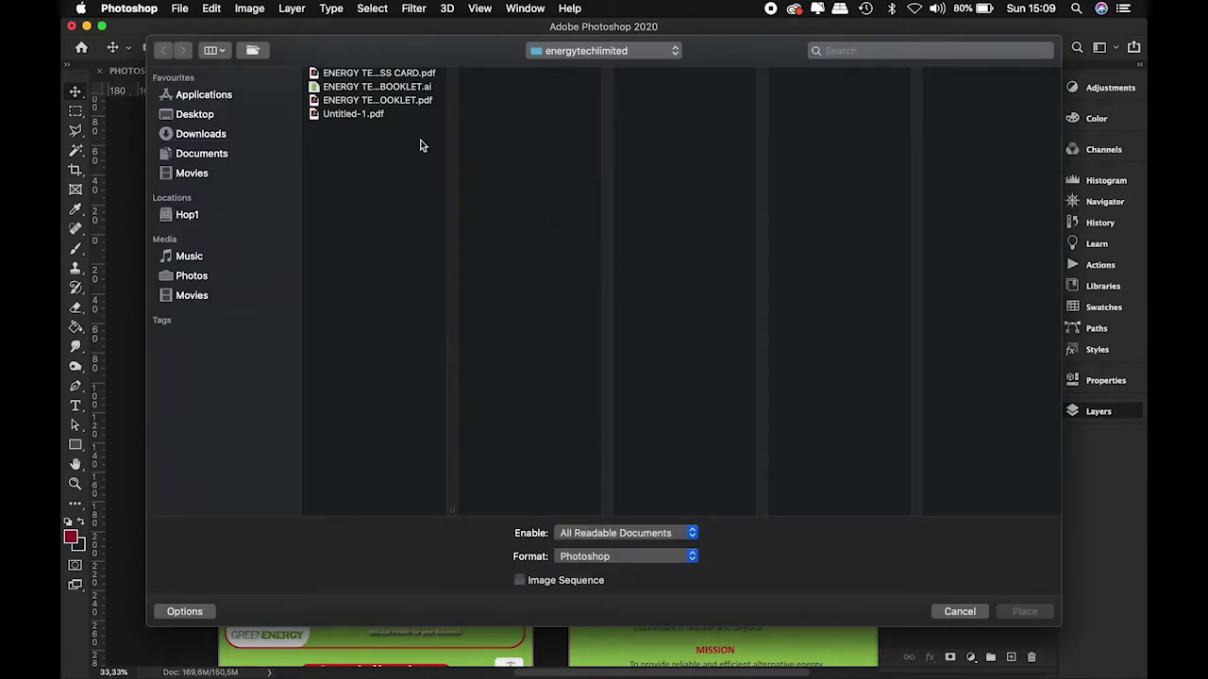
left_click(572, 51)
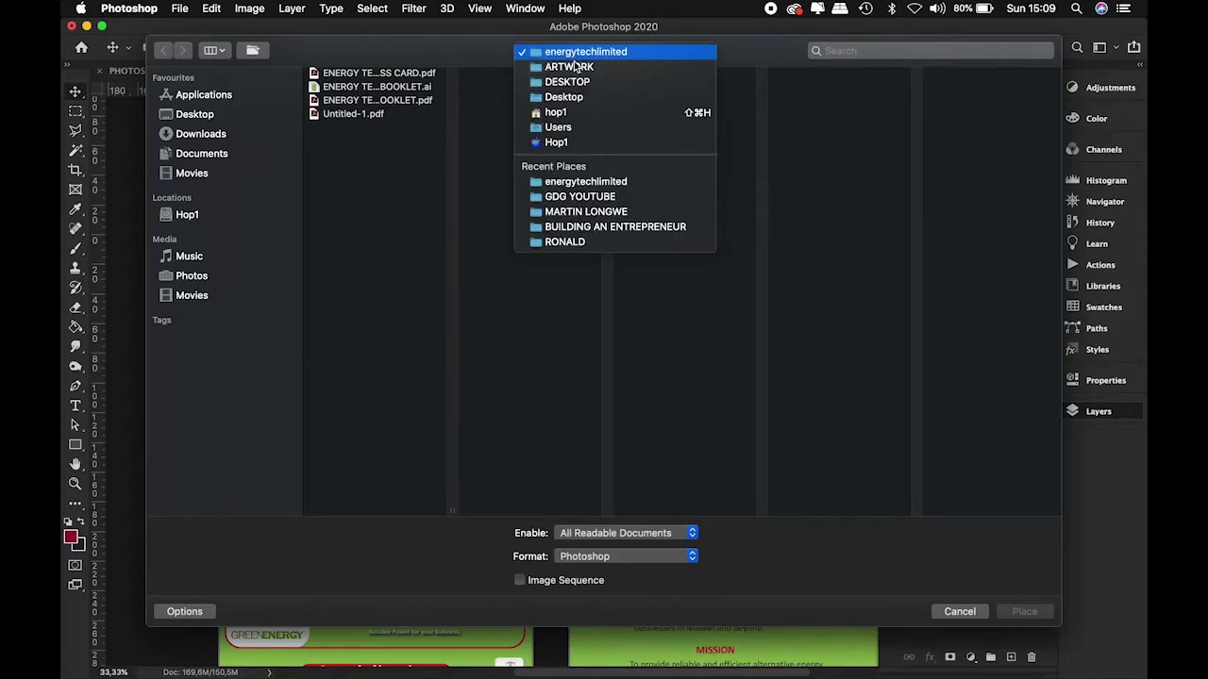
left_click(592, 197)
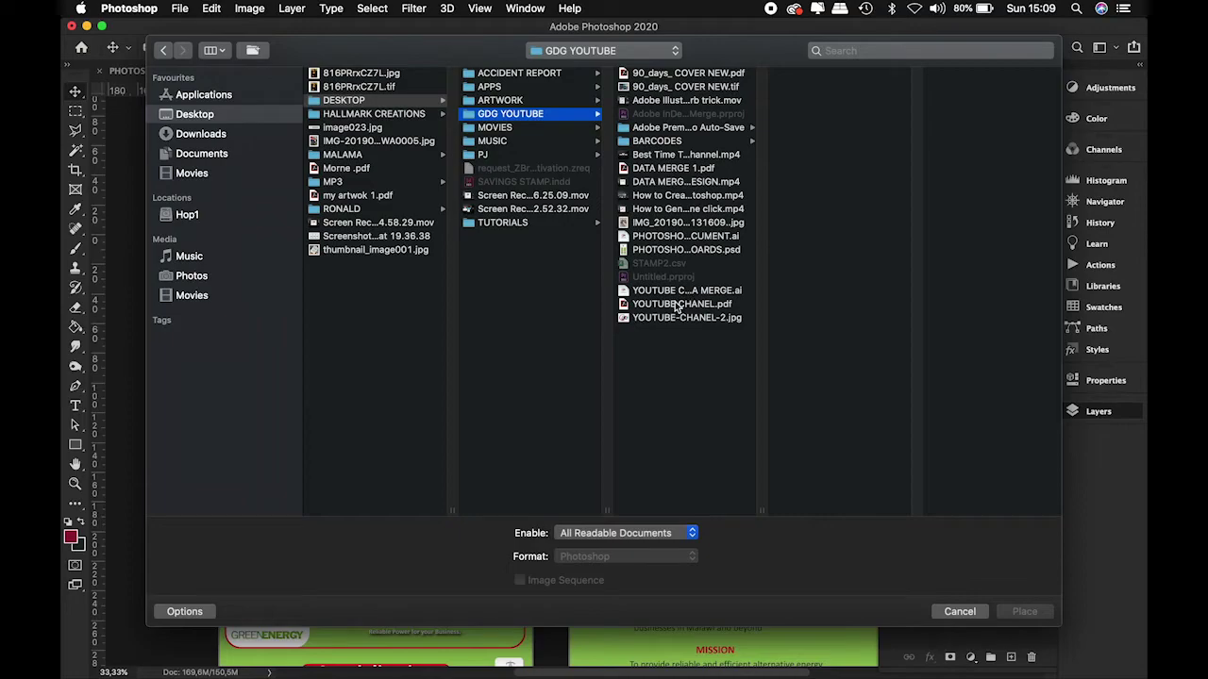
left_click(681, 237)
left_click(1024, 611)
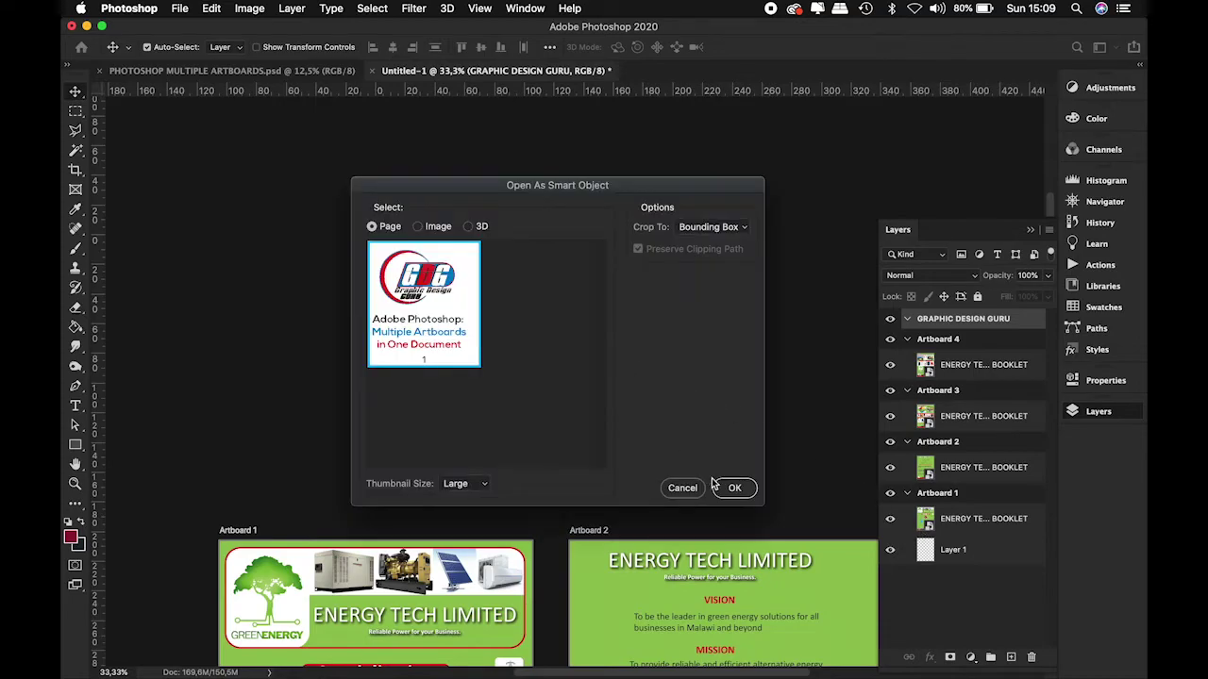
left_click(700, 226)
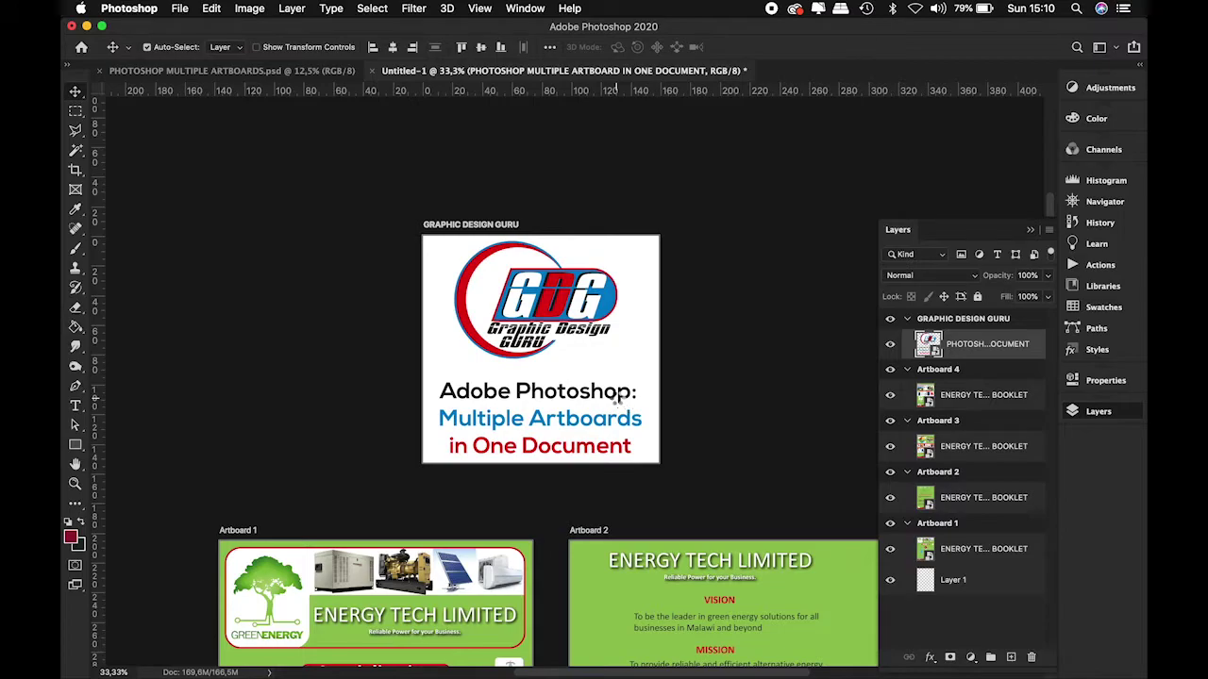
Examine the filled artboards on the canvas and the size settings of the GRAPHIC DESIGN GURU artboard.
left_click(776, 420)
scroll(776, 420, "down", 5)
scroll(776, 420, "right", 2)
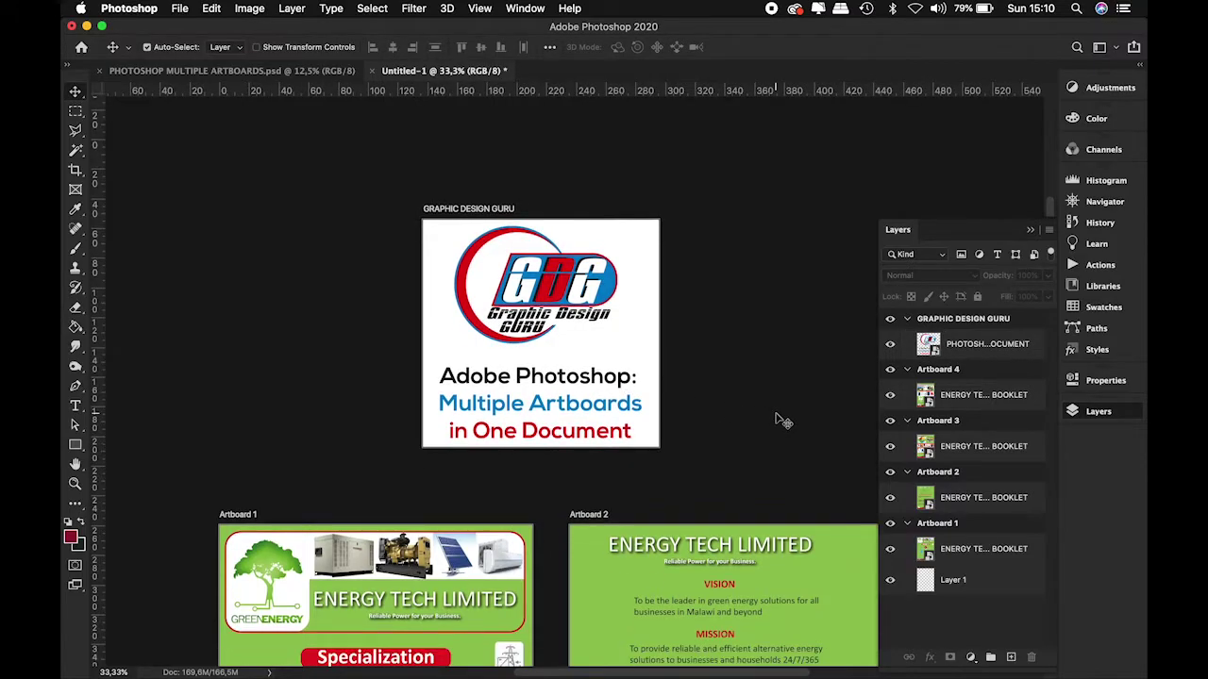
scroll(781, 420, "down", 2)
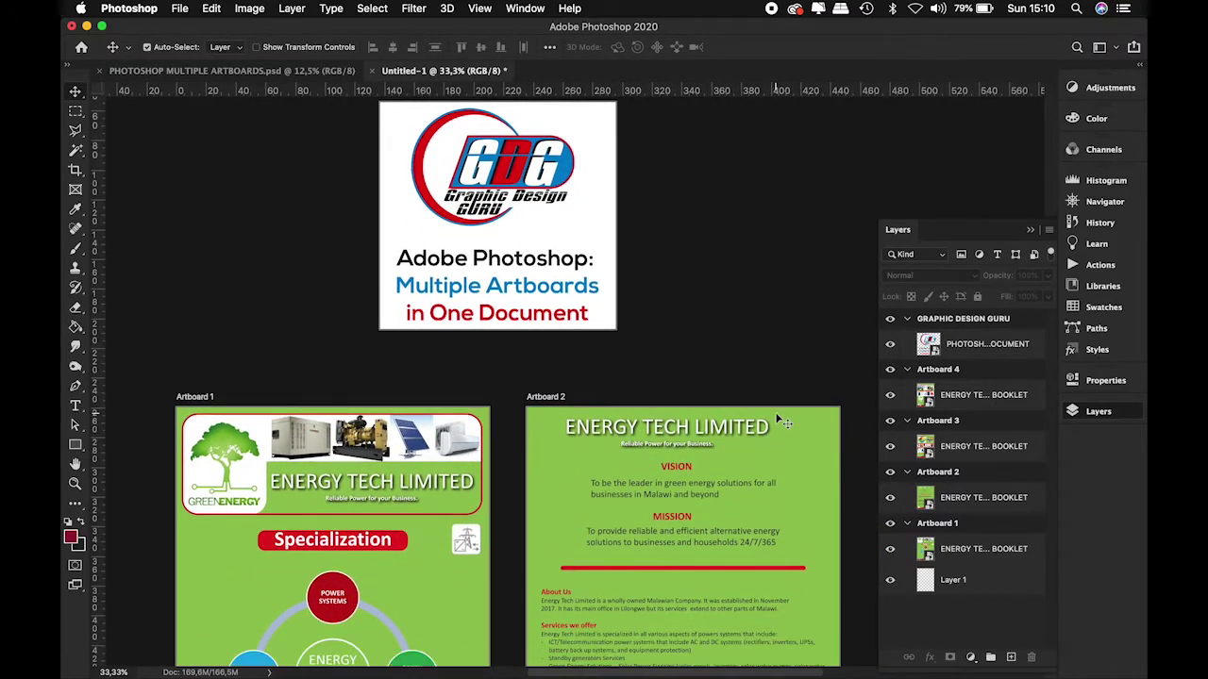
scroll(755, 364, "up", 4)
scroll(745, 359, "left", 1)
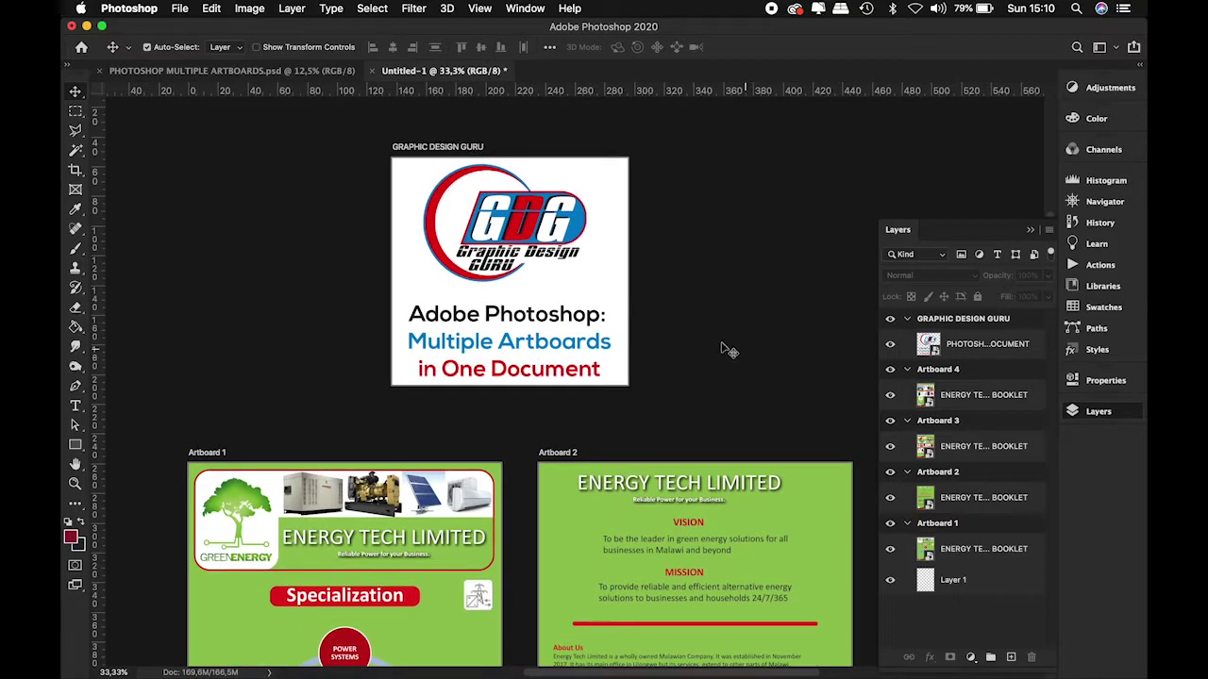
left_click(625, 271)
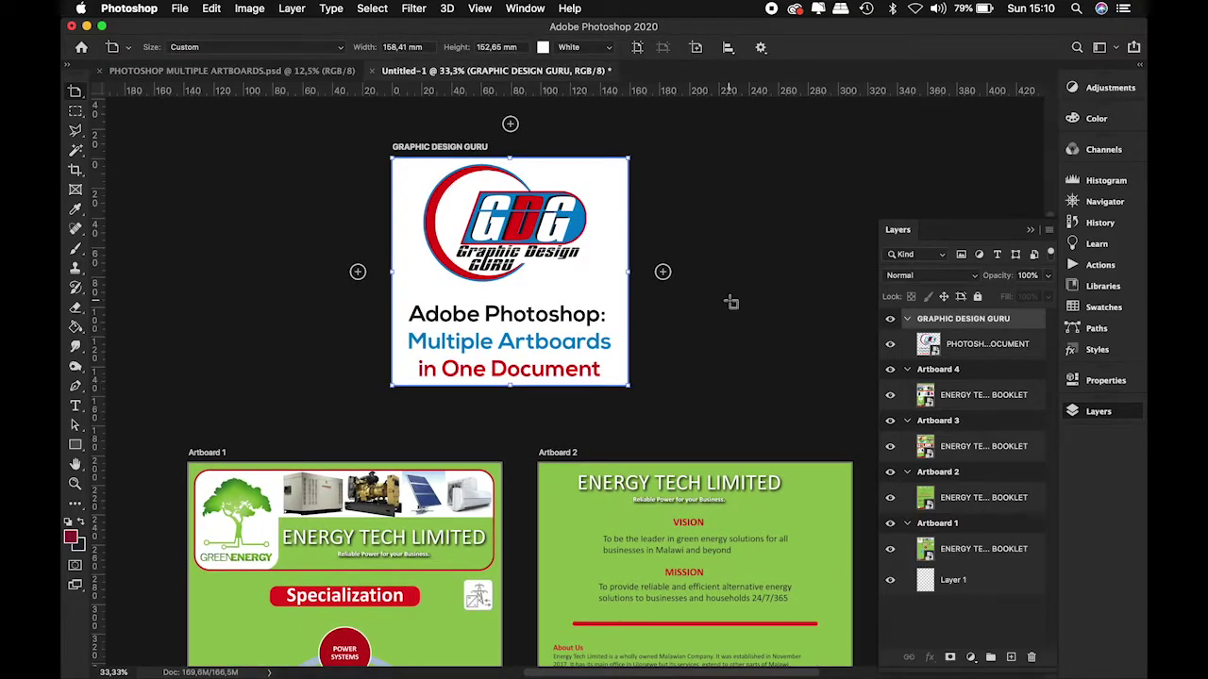
left_click(687, 287)
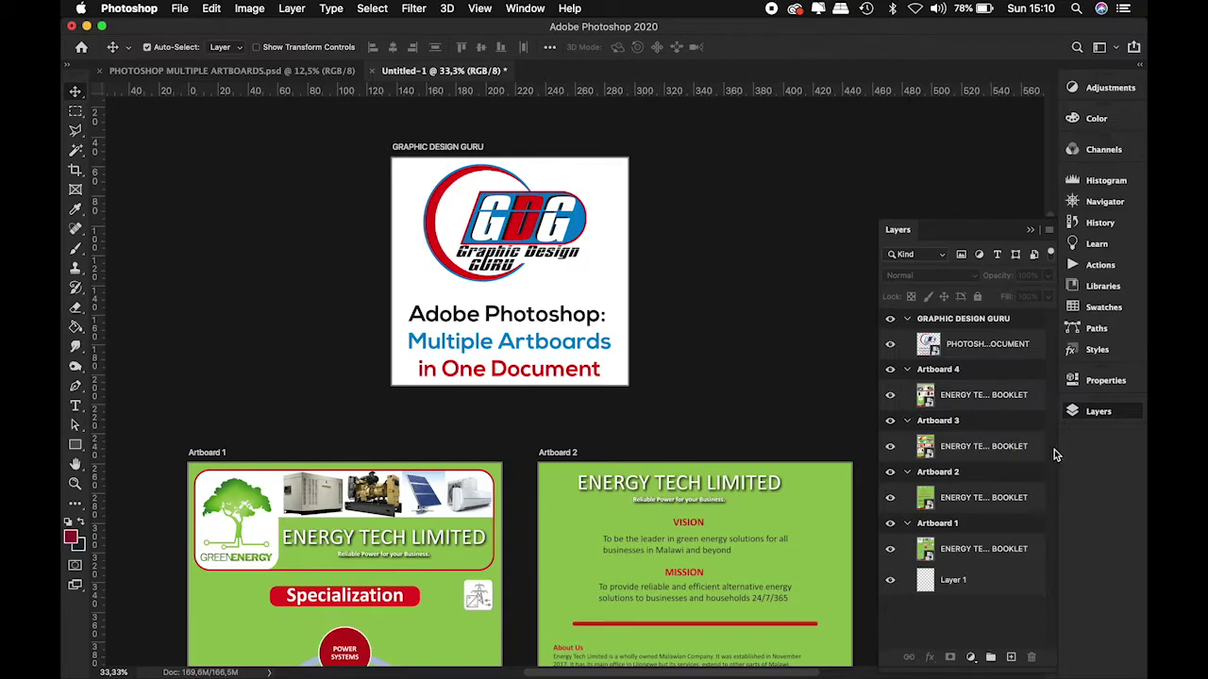
Try Transparent and Black as the background colour of the GRAPHIC DESIGN GURU artboard.
left_click(1106, 382)
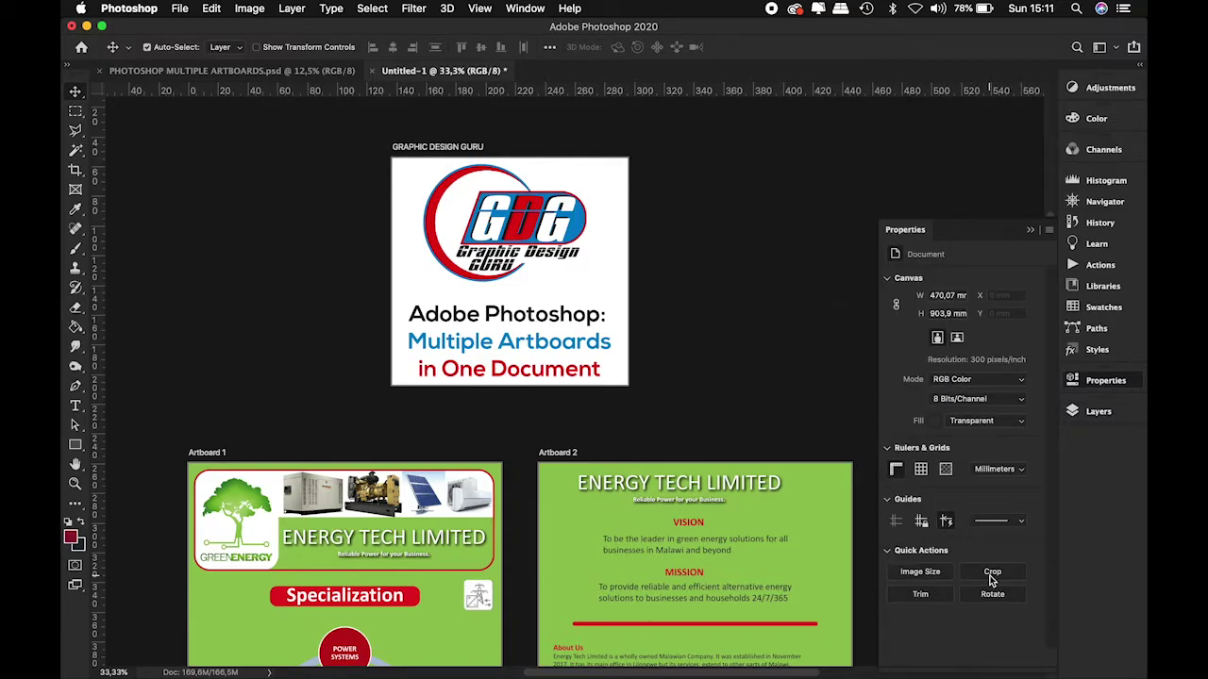
left_click(614, 291)
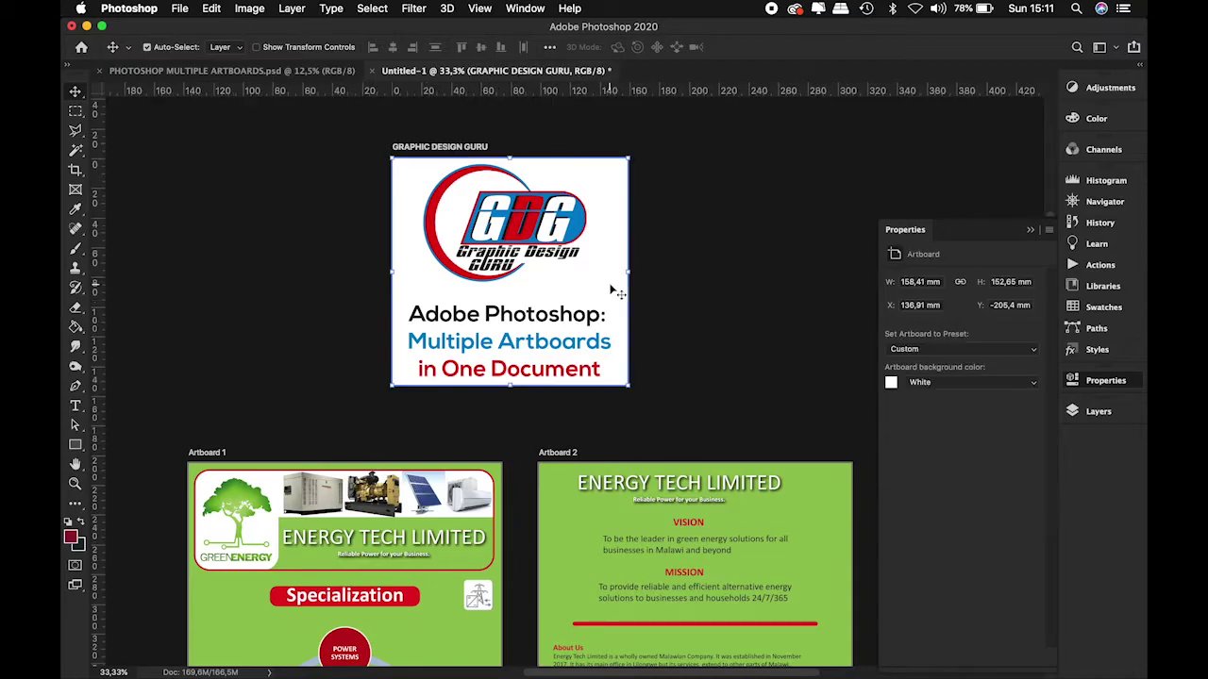
left_click(923, 387)
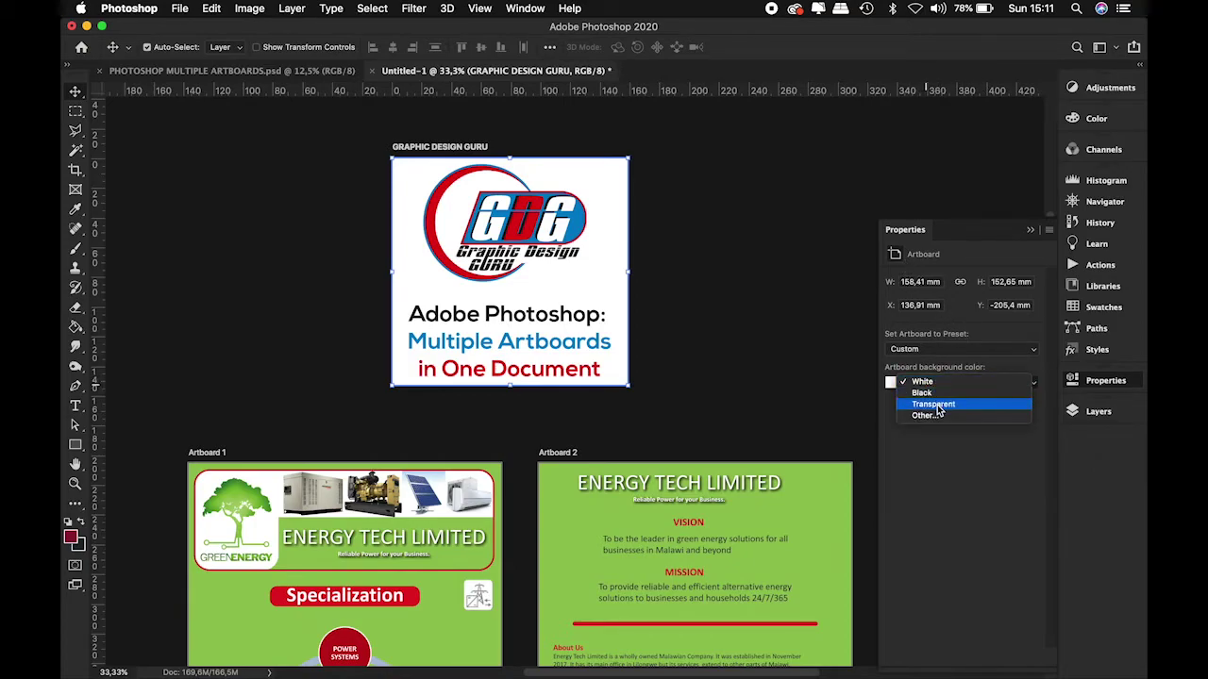
left_click(937, 406)
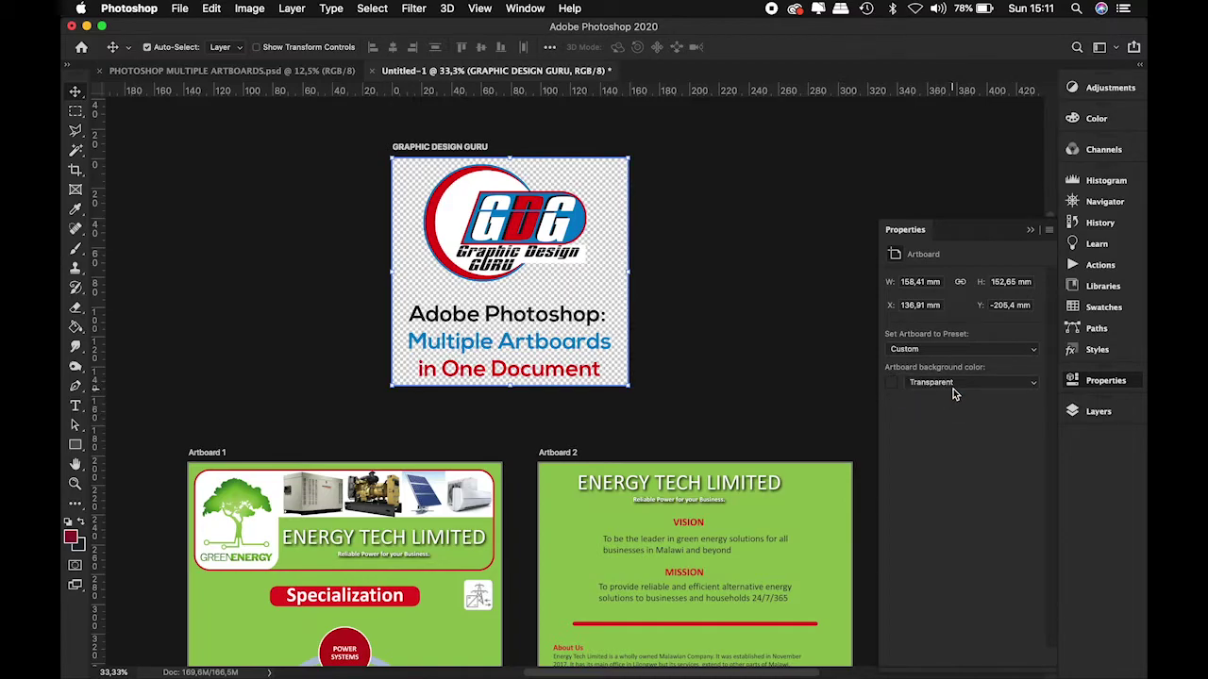
left_click(946, 386)
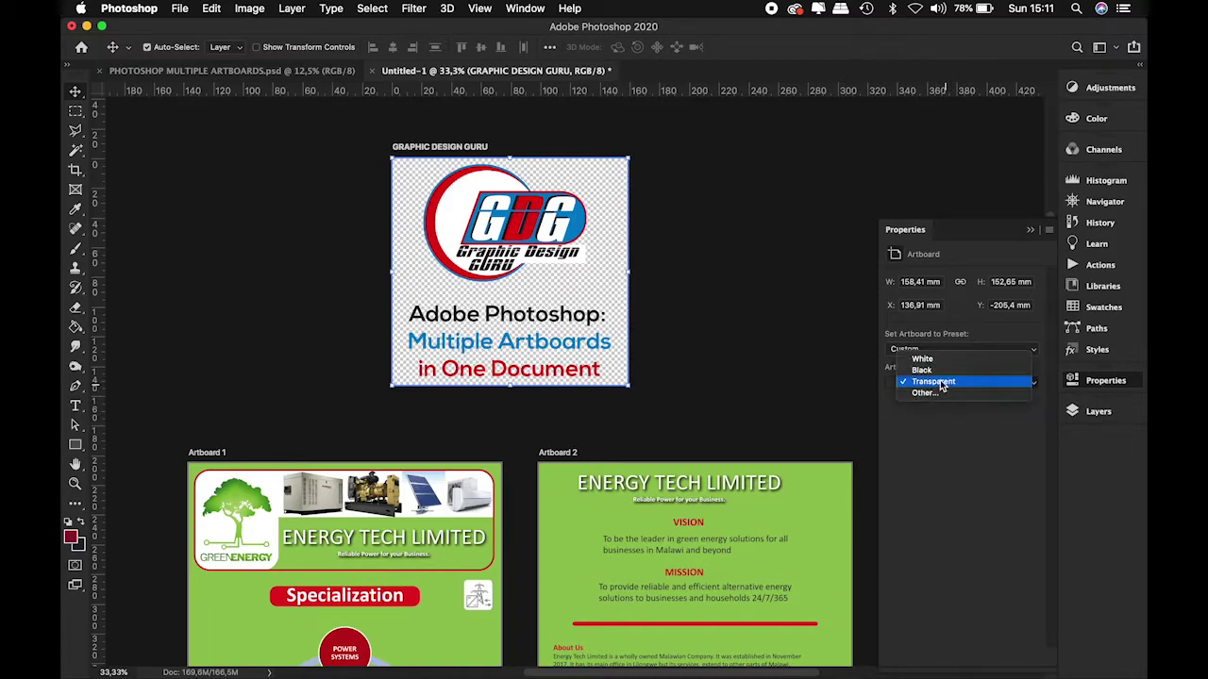
left_click(938, 370)
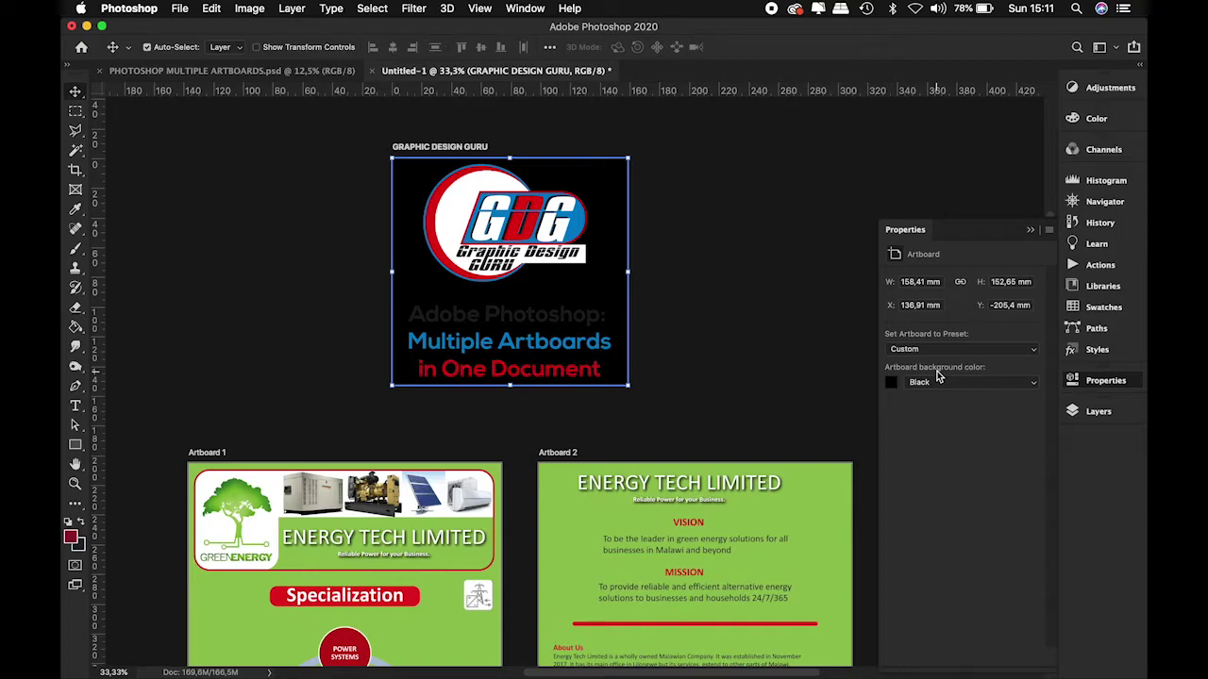
Try Transparent once more, restore the GRAPHIC DESIGN GURU artboard's background colour to White, and deselect the artboard.
left_click(939, 384)
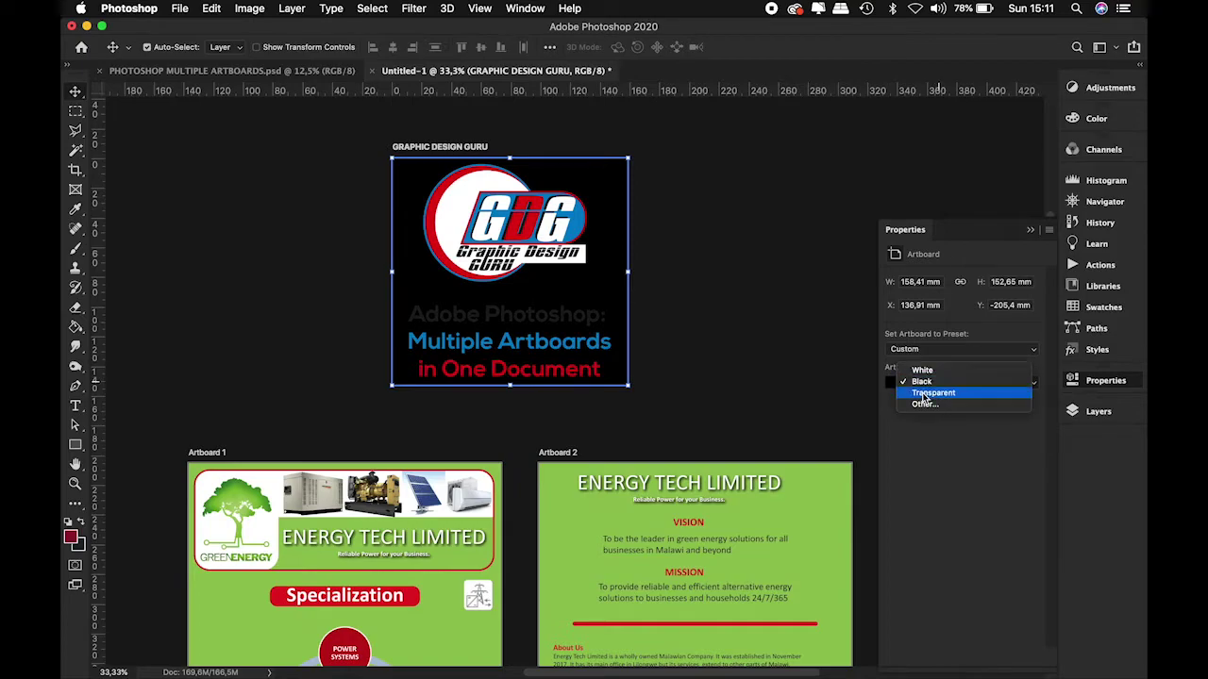
left_click(926, 393)
left_click(938, 382)
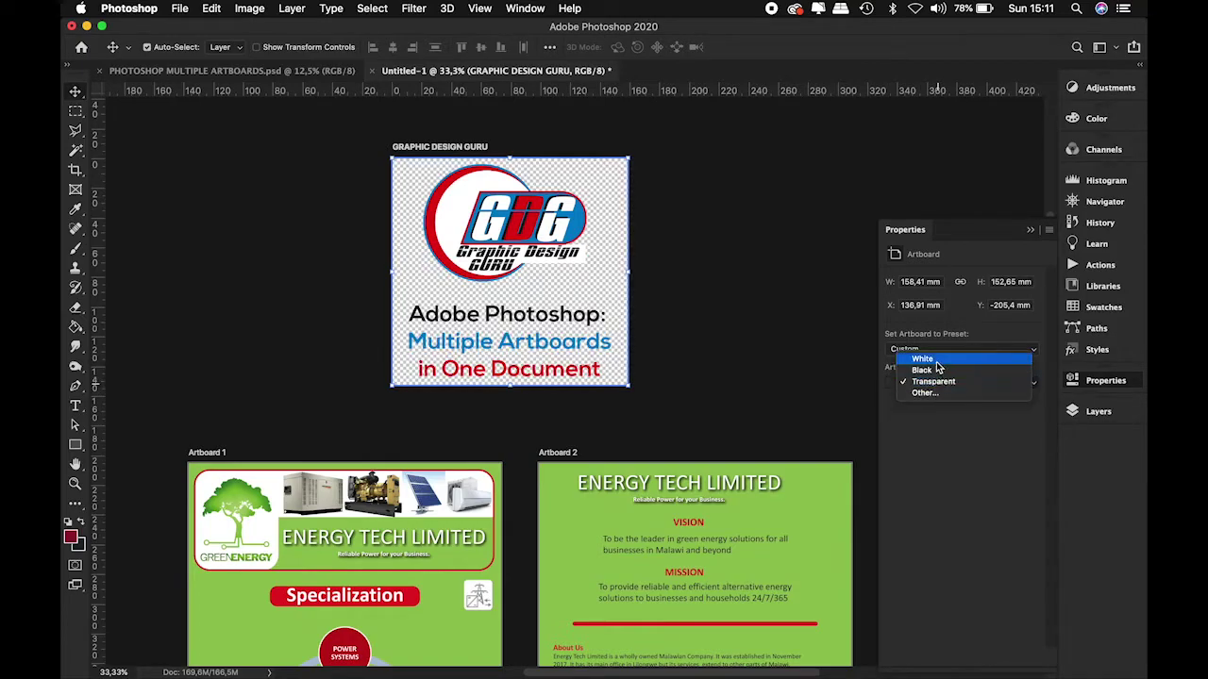
left_click(937, 360)
left_click(767, 336)
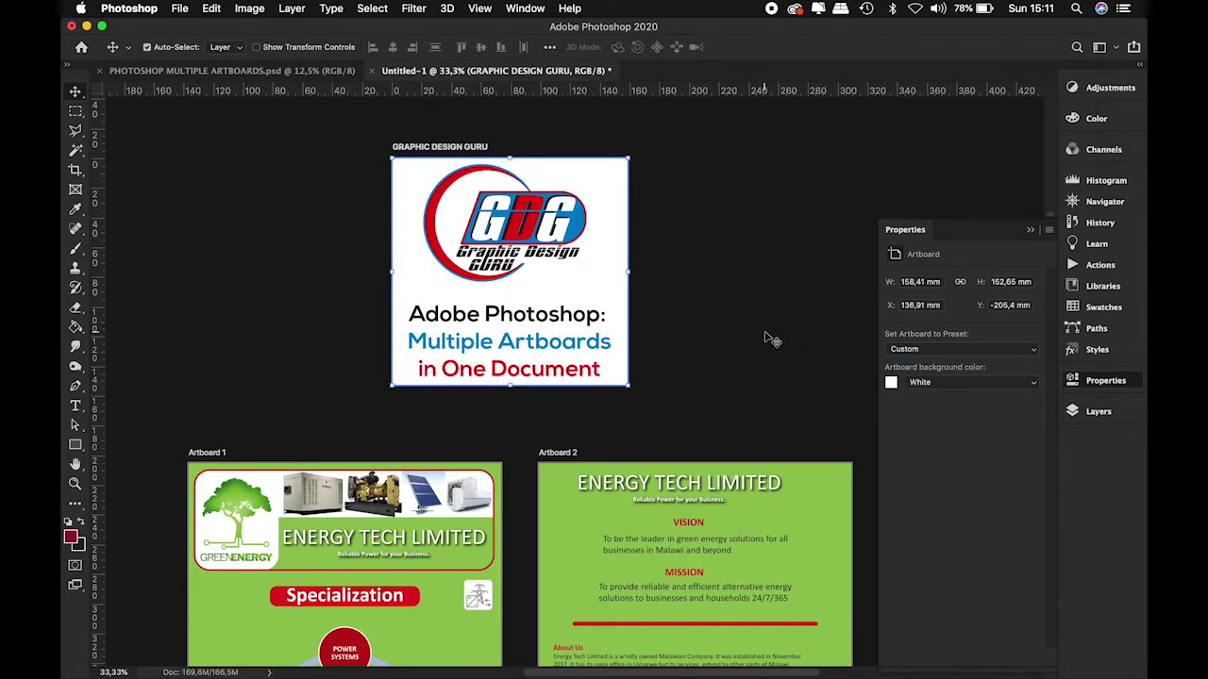
Examine all the filled artboards in the document, from GRAPHIC DESIGN GURU down to Artboards 3 and 4.
scroll(766, 336, "down", 5)
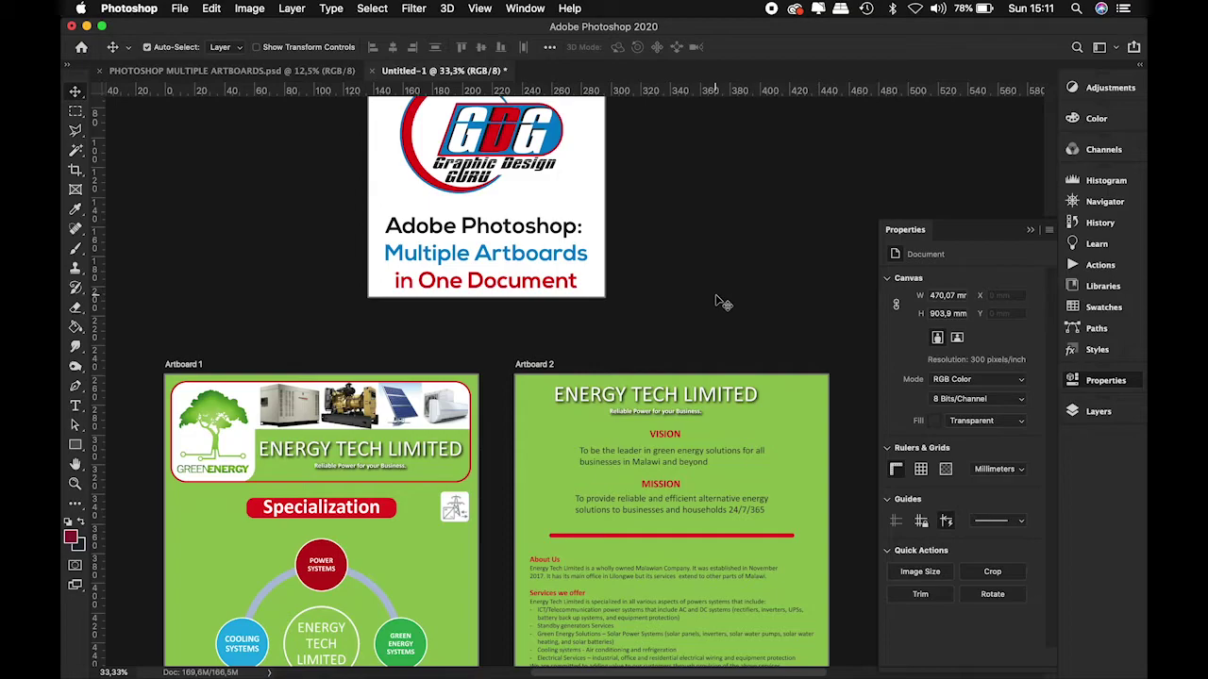
scroll(719, 302, "down", 20)
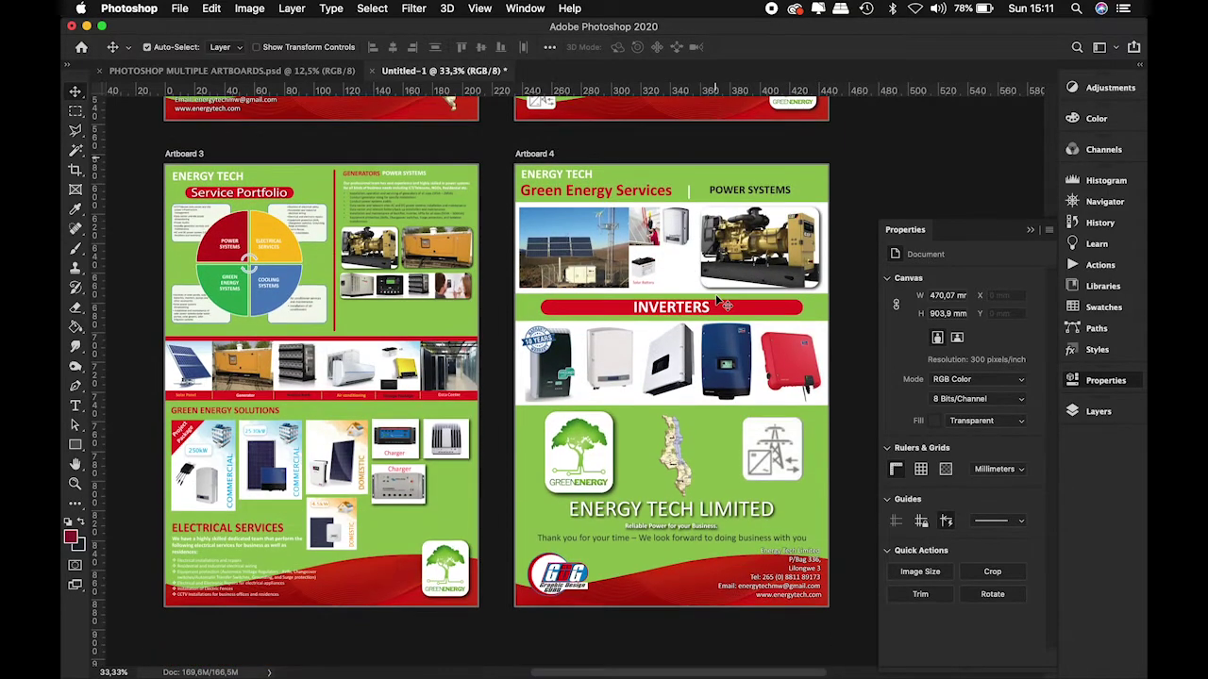
scroll(723, 302, "down", 5)
scroll(722, 302, "up", 20)
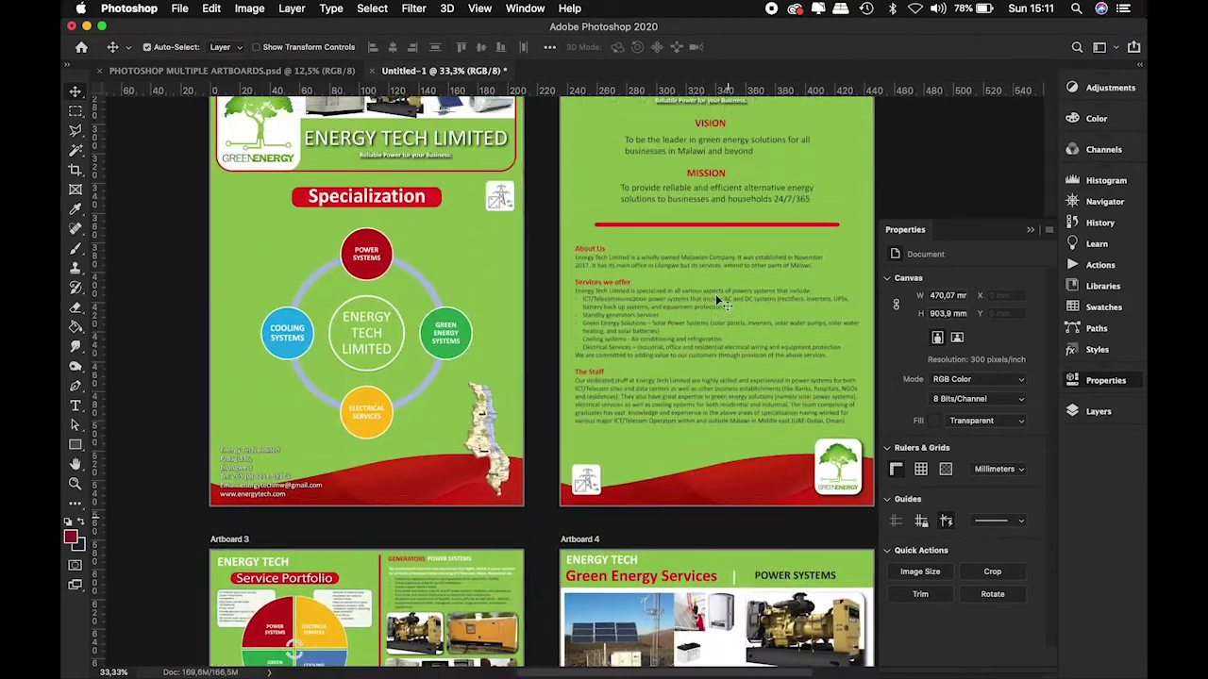
scroll(719, 301, "up", 8)
scroll(719, 302, "down", 4)
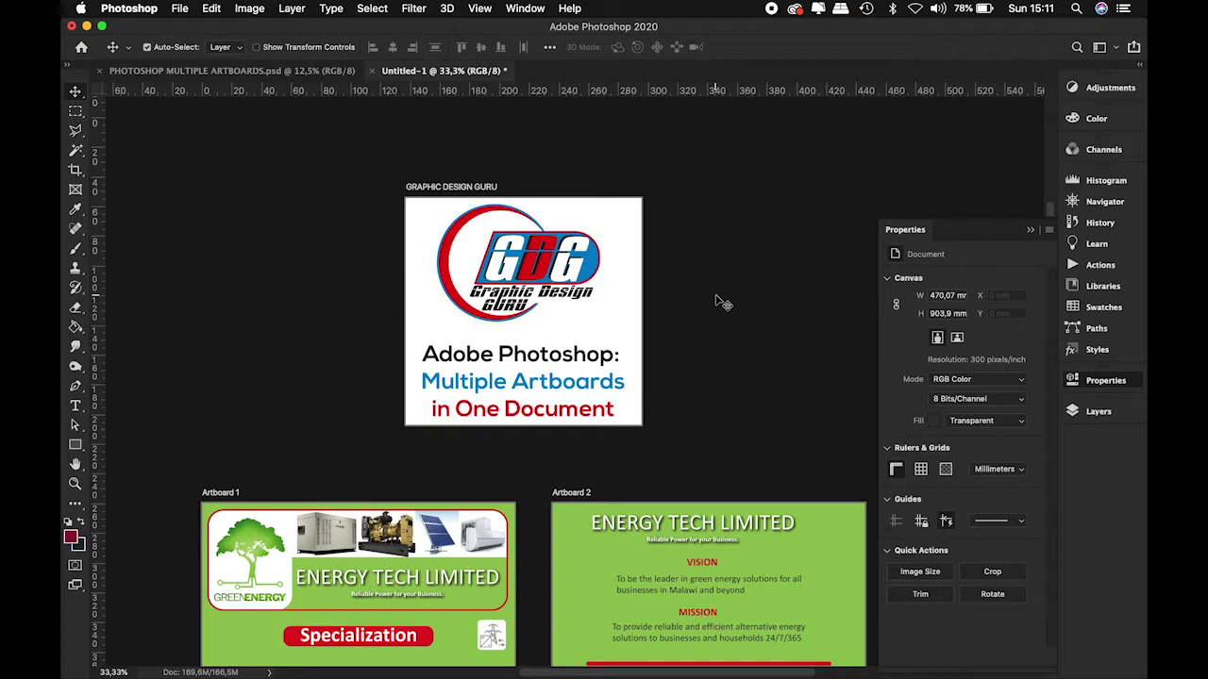
scroll(723, 302, "down", 3)
scroll(723, 302, "right", 2)
scroll(723, 302, "up", 2)
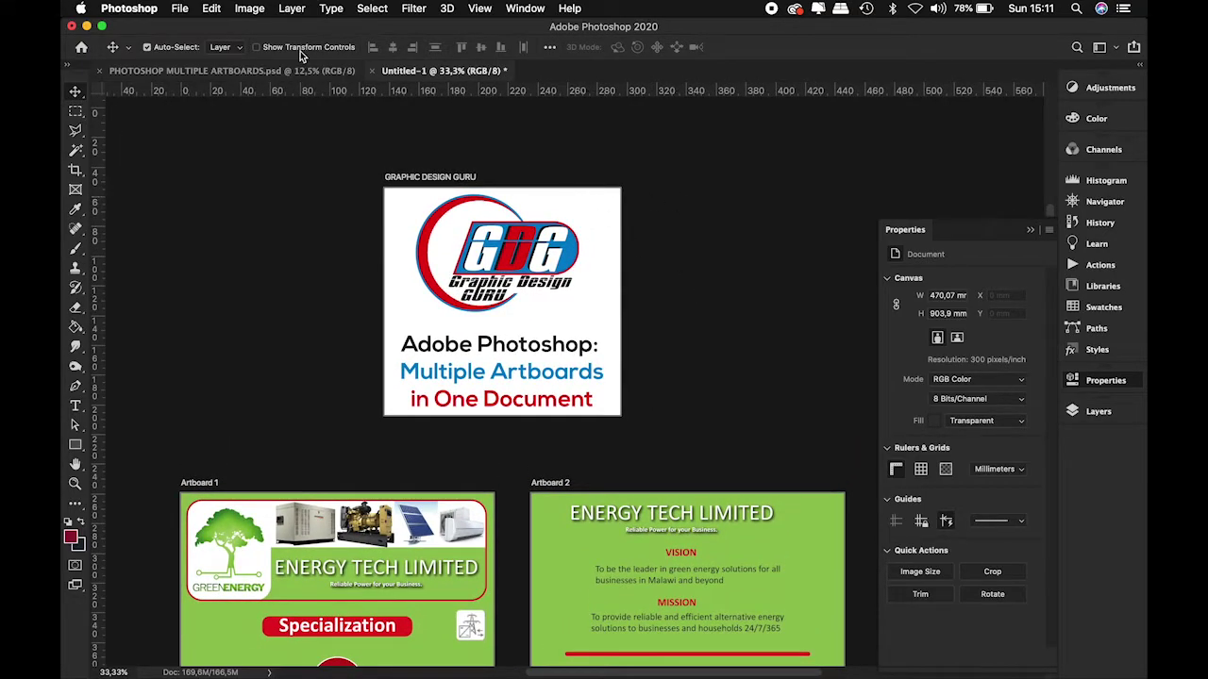
Start an Artboards to PDF export with the file name prefix MY 5 ARTBOARDS IN PHOTOSHOP 2020.
left_click(180, 9)
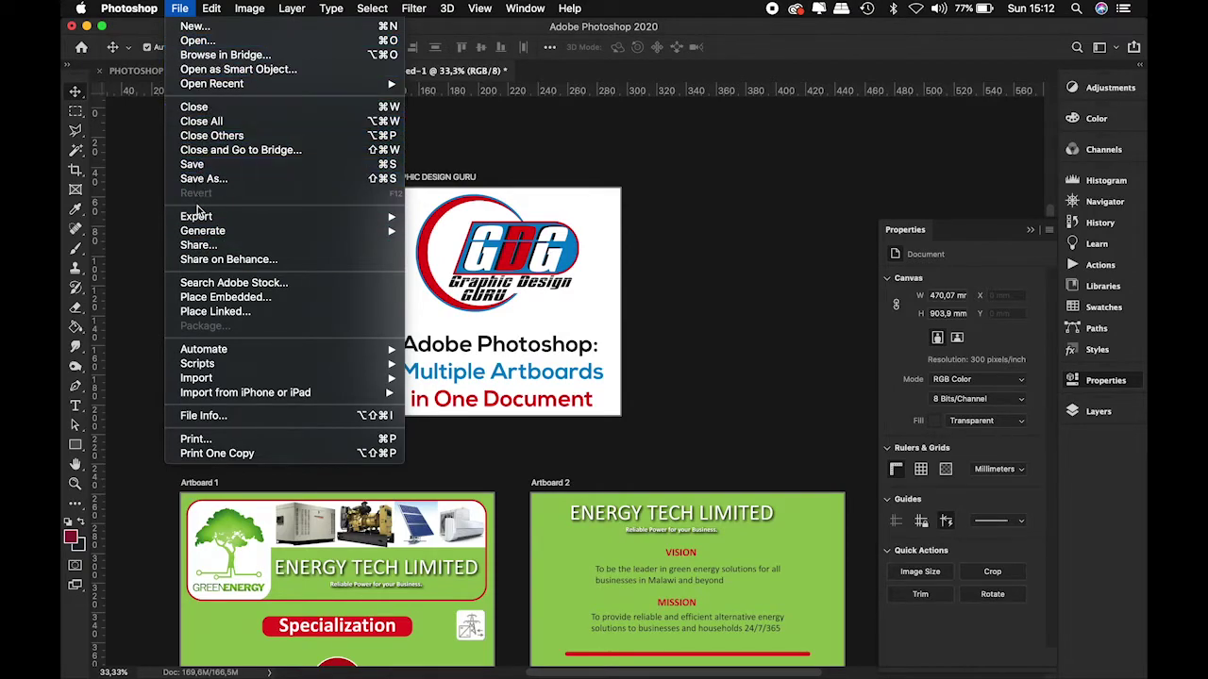
mouse_move(200, 220)
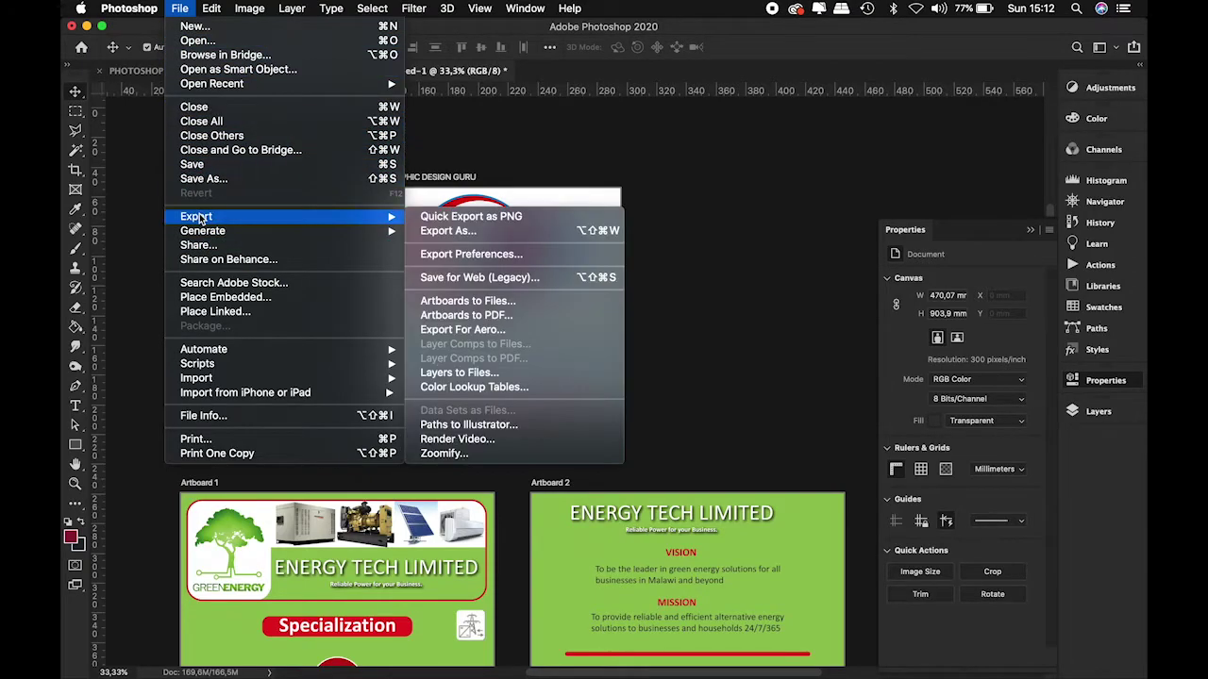
left_click(482, 314)
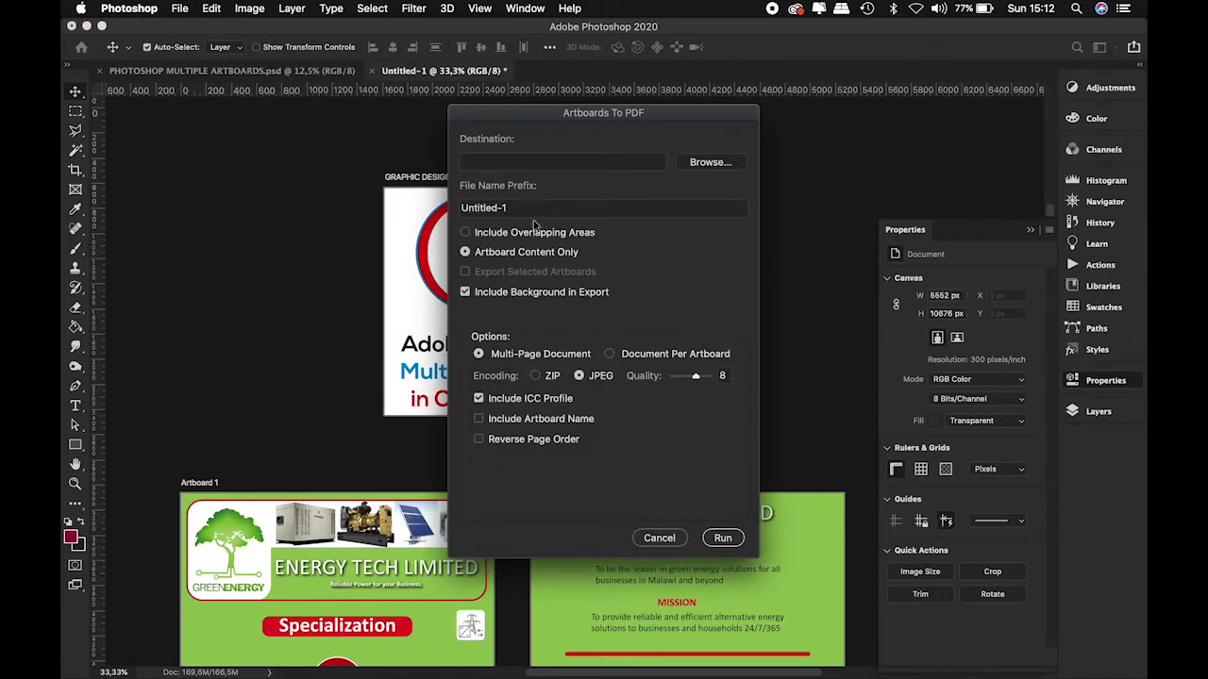
left_click_drag(516, 204, 408, 204)
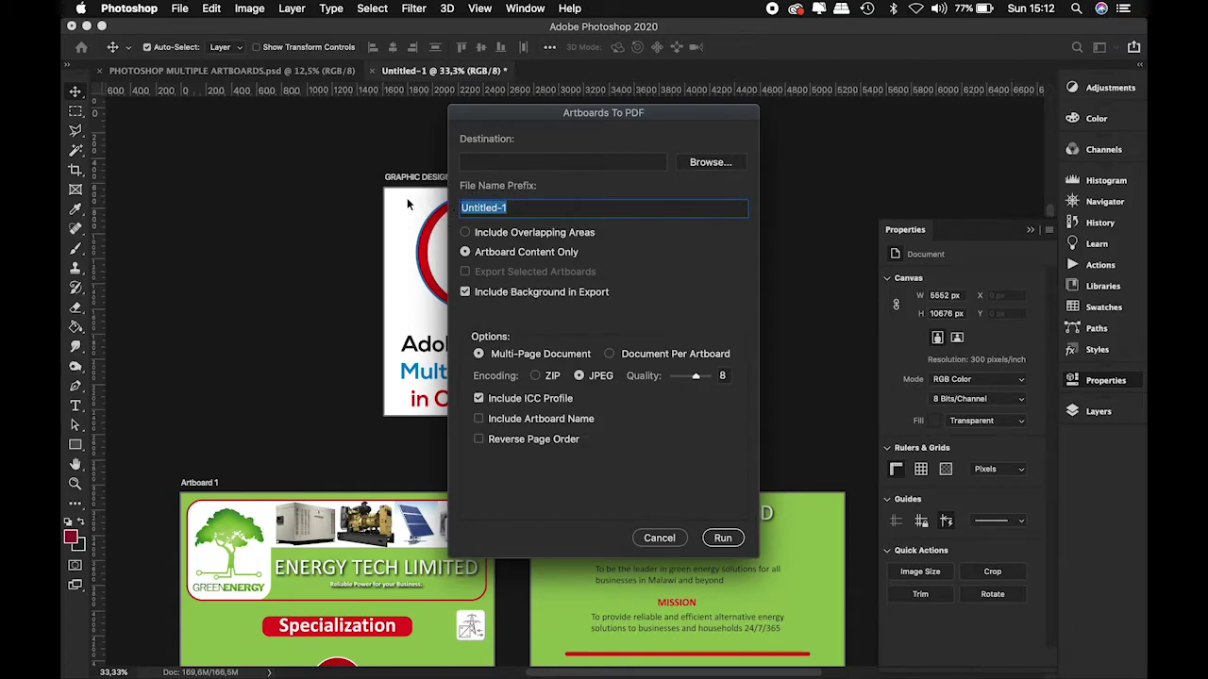
type("MY 5 ARTBOA")
type("RDS")
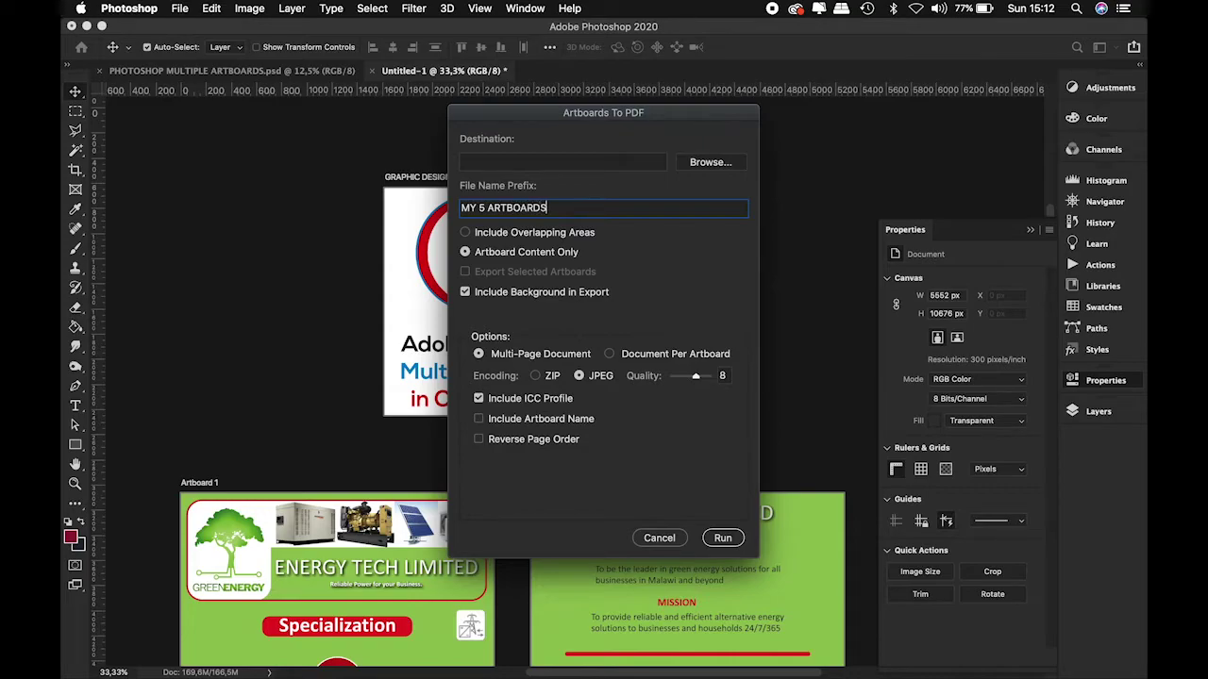
type(" IN PHOTOSHOP 2020")
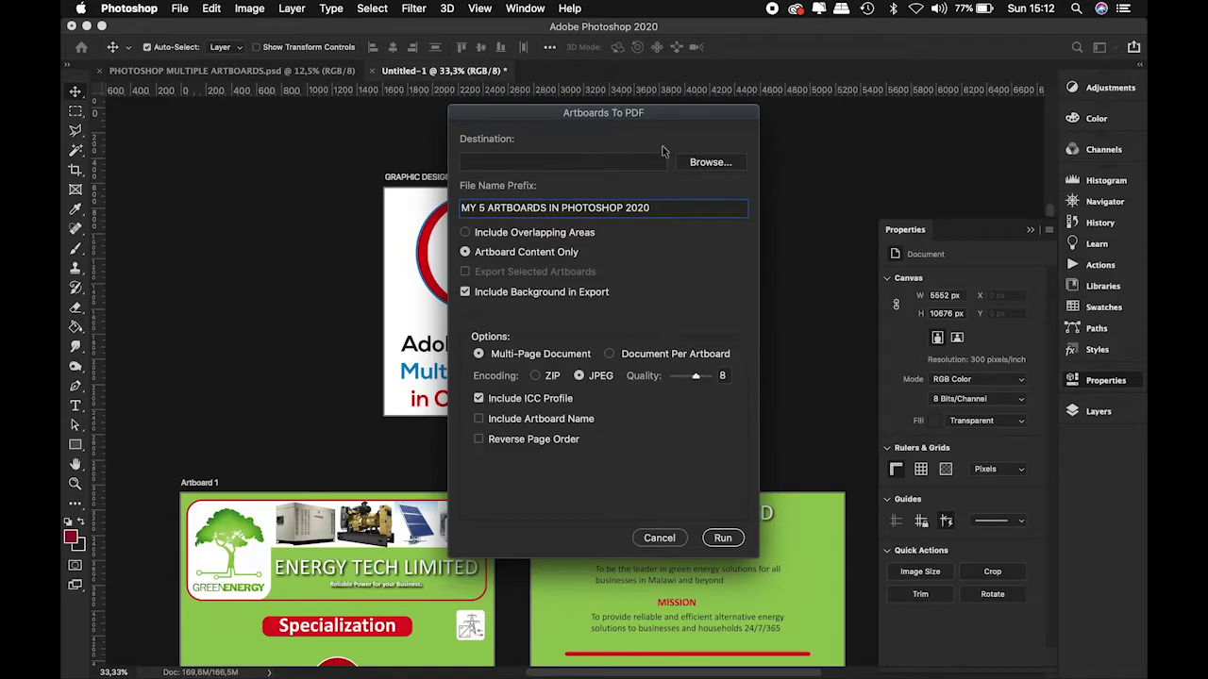
Set the Desktop folder as the destination of the PDF export.
left_click(728, 165)
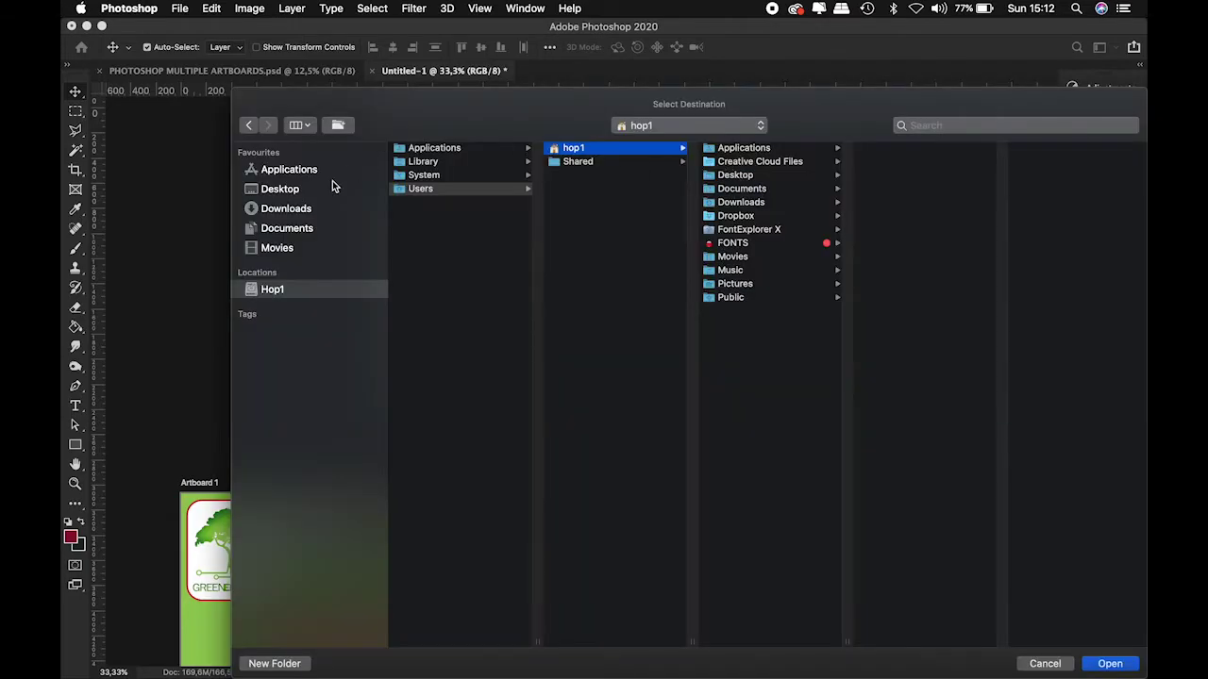
left_click(280, 191)
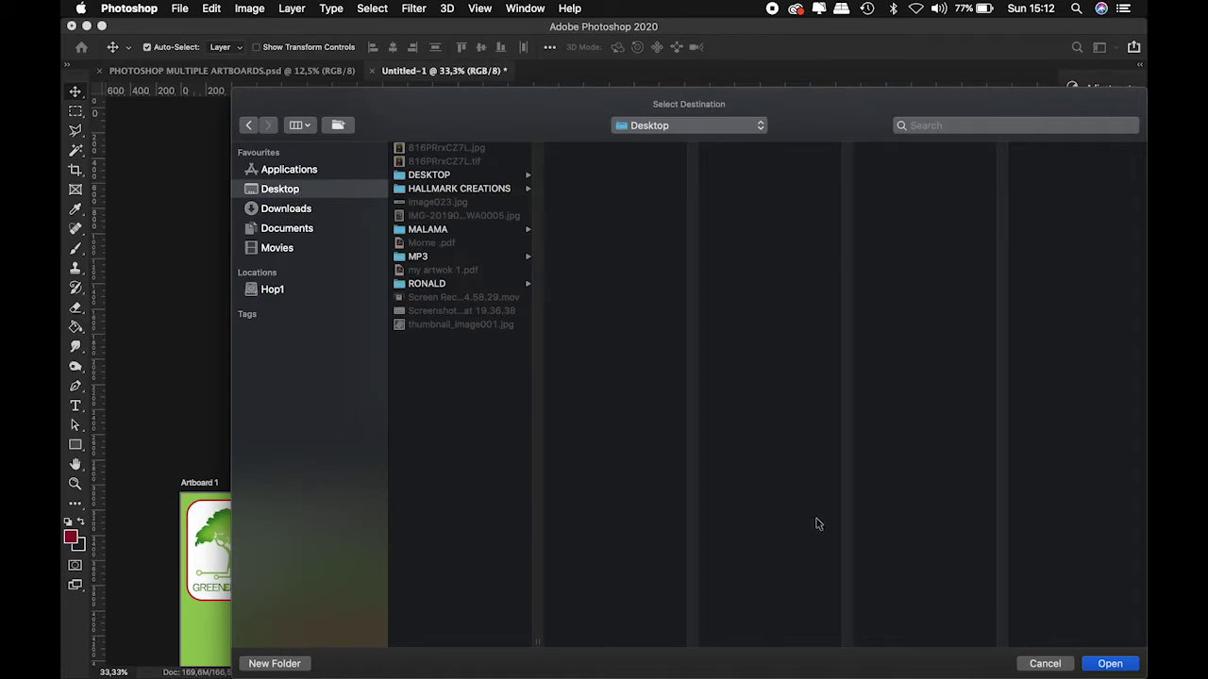
left_click(1102, 664)
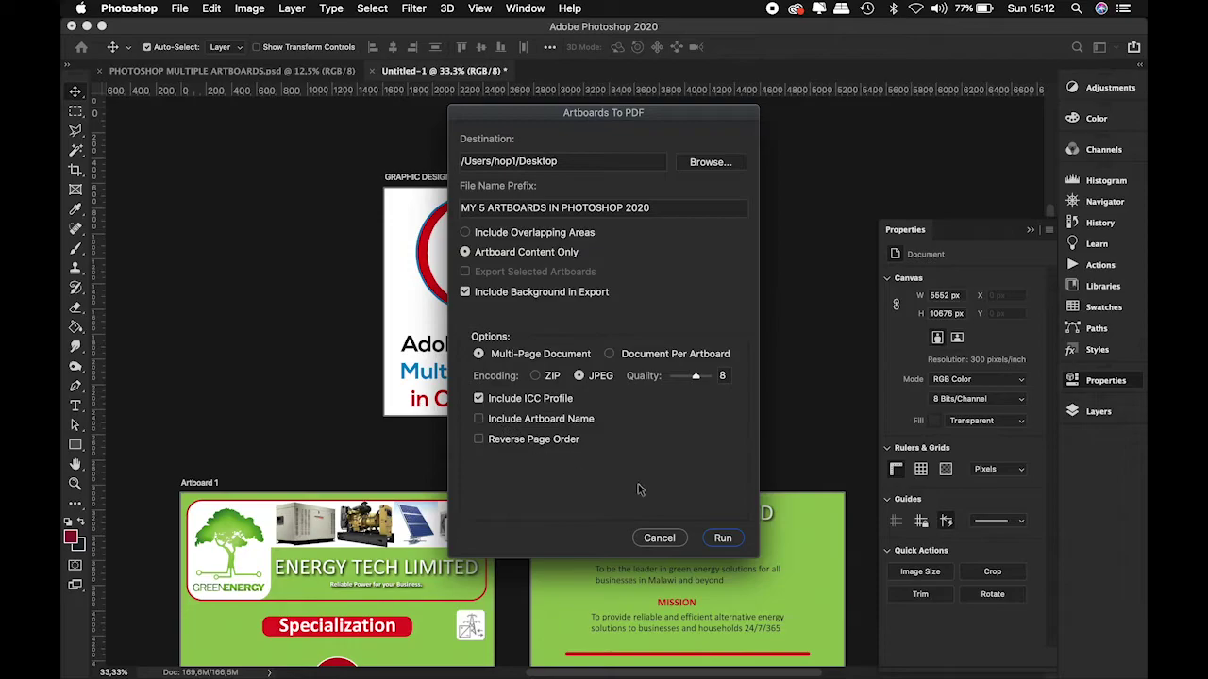
Run the PDF export with Include Artboard Name left off and dismiss the completion message.
left_click(480, 420)
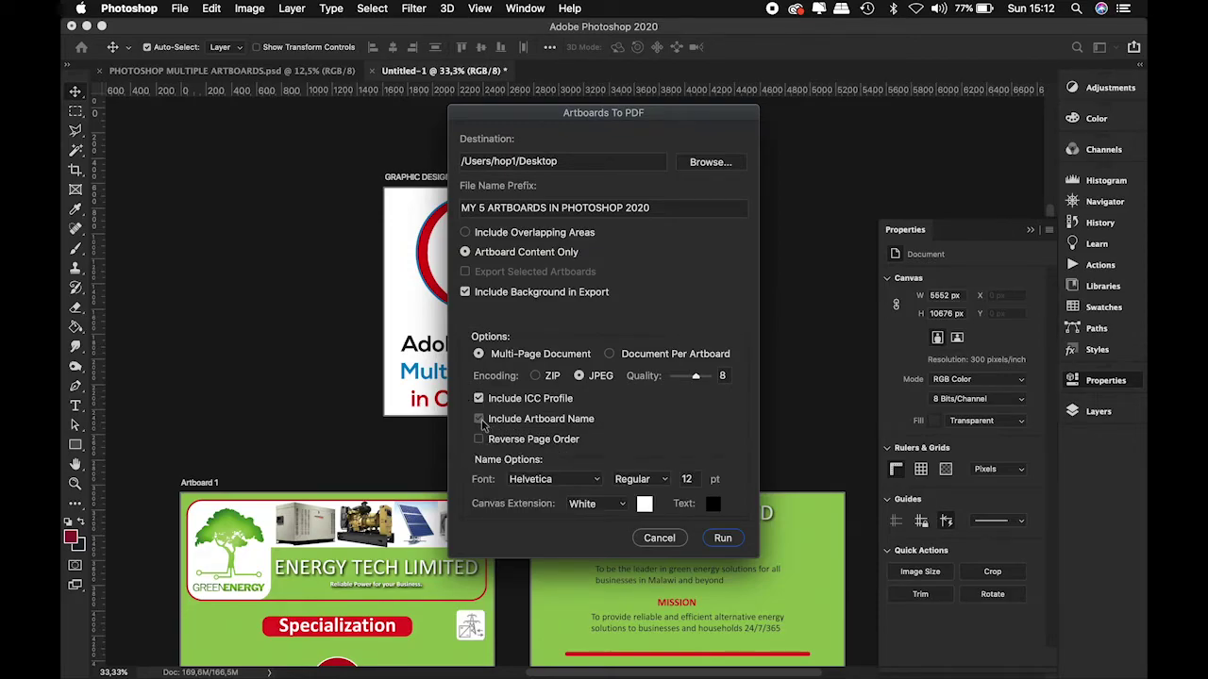
left_click(480, 420)
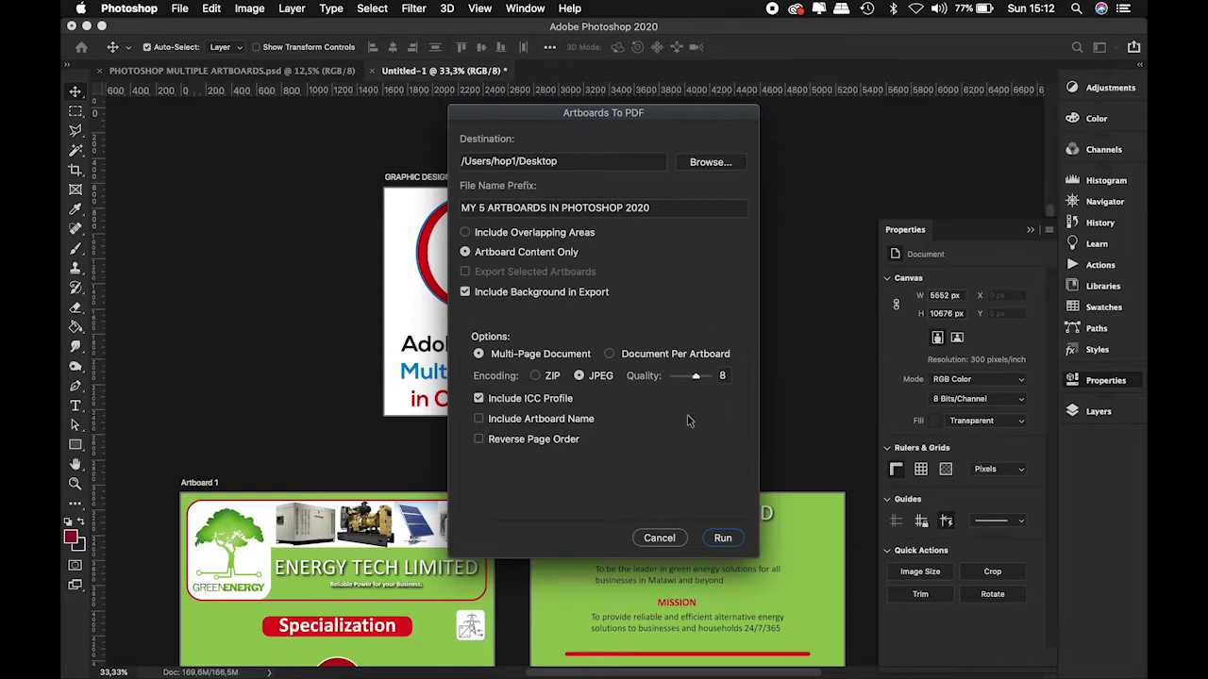
left_click(723, 540)
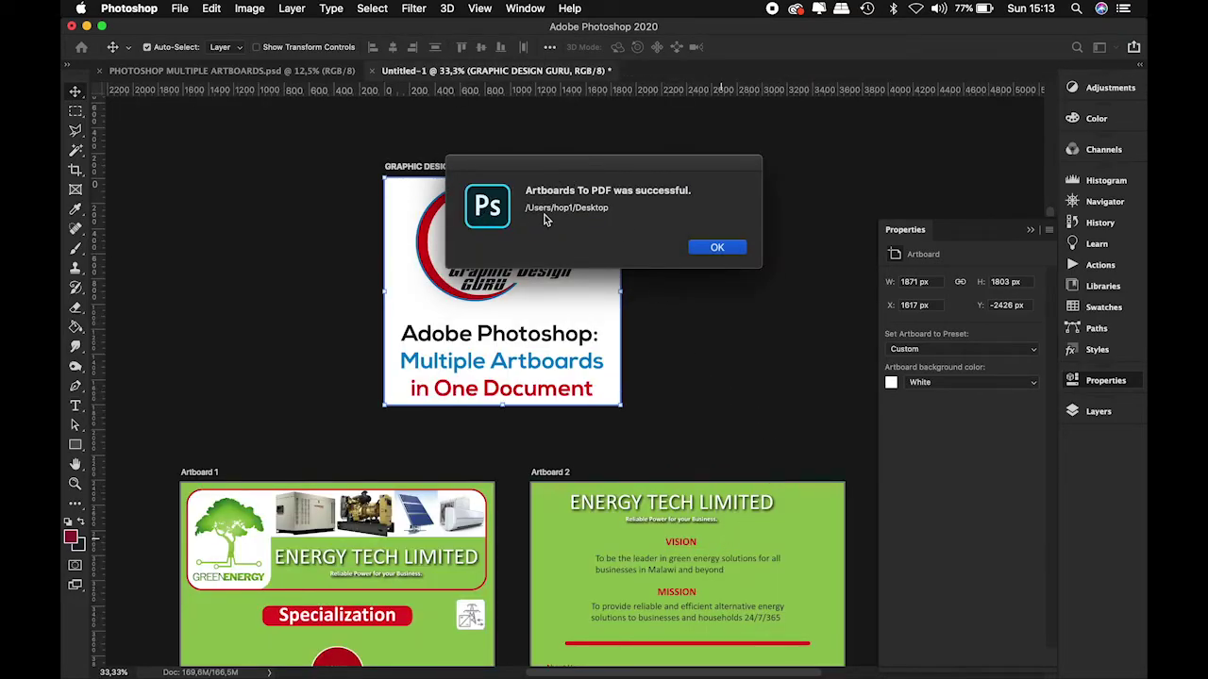
left_click(719, 249)
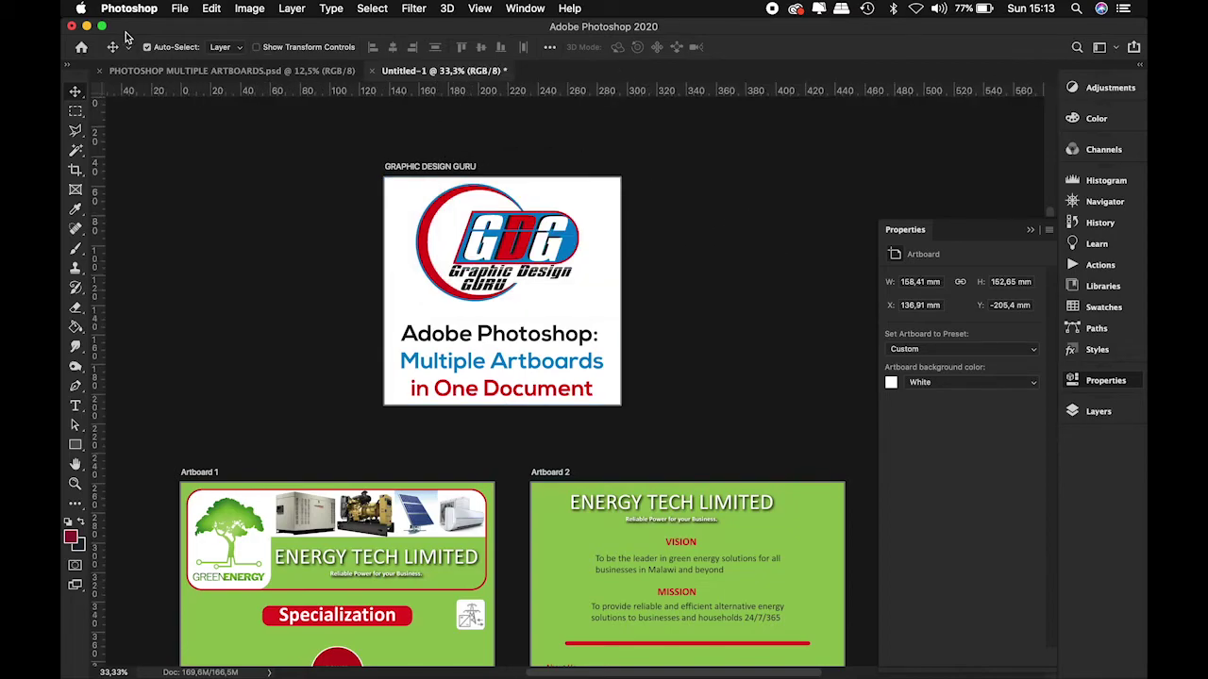
Minimize the Photoshop and Illustrator windows and open MY 5 ARTBOARDS IN PHOTOSHOP 2020.pdf from the desktop in Acrobat.
left_click(86, 26)
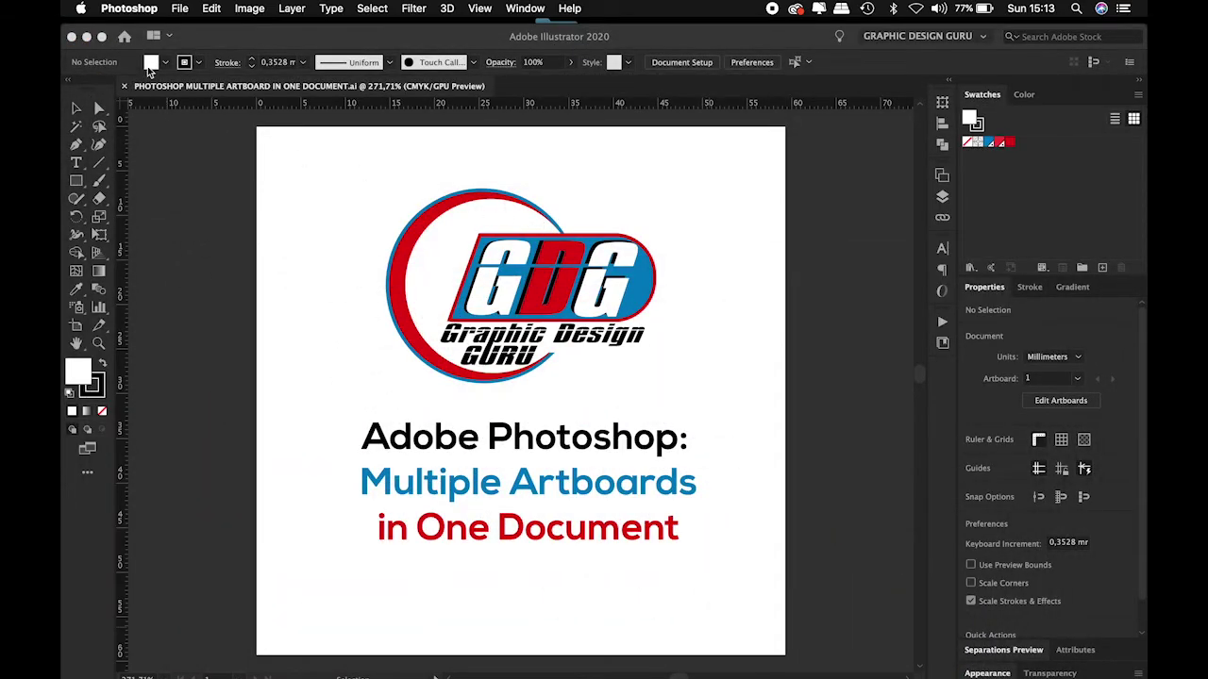
left_click(86, 36)
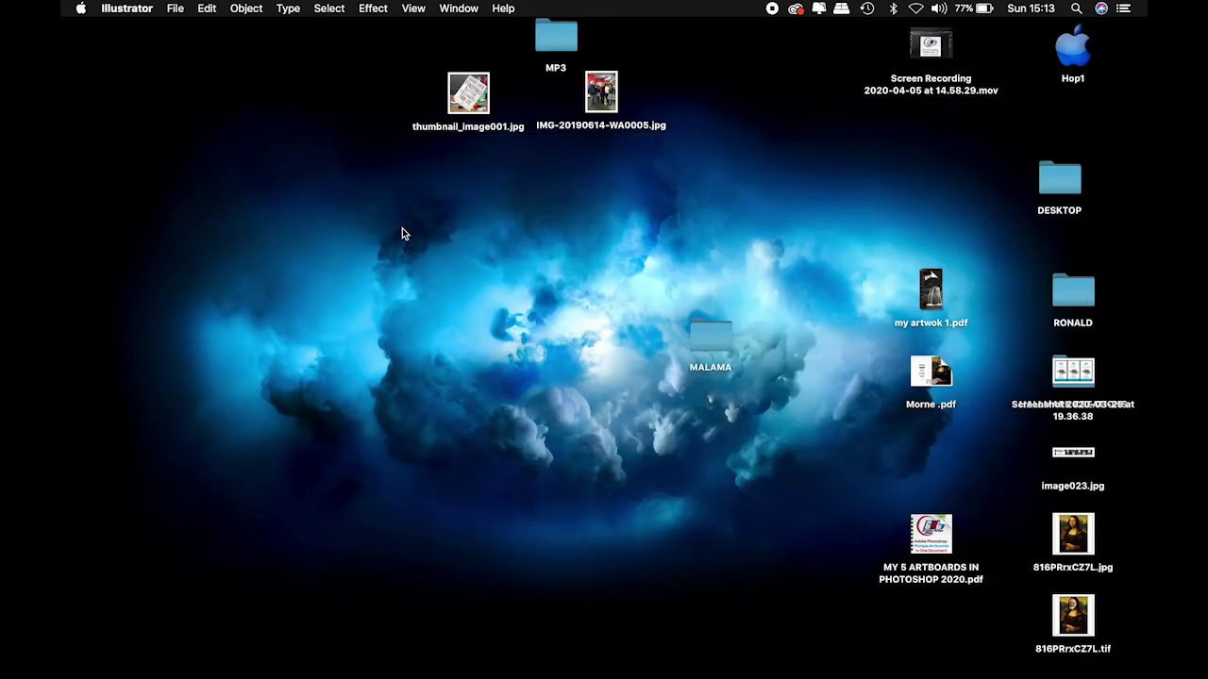
left_click(476, 267)
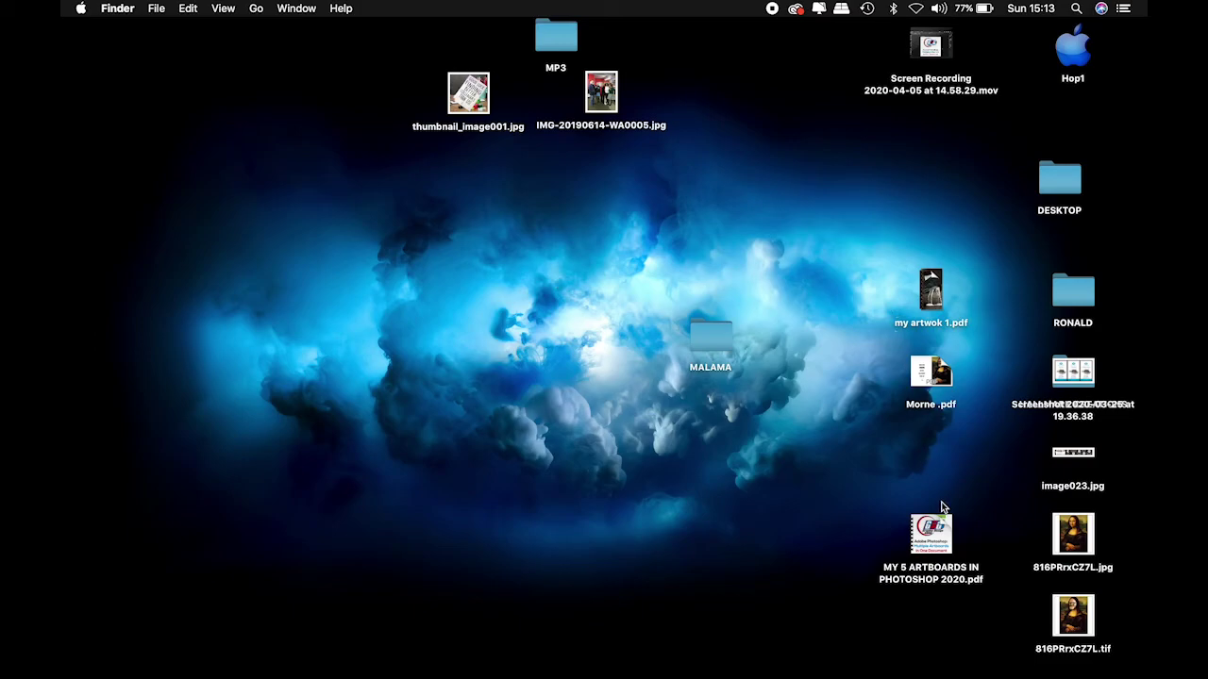
left_click(941, 571)
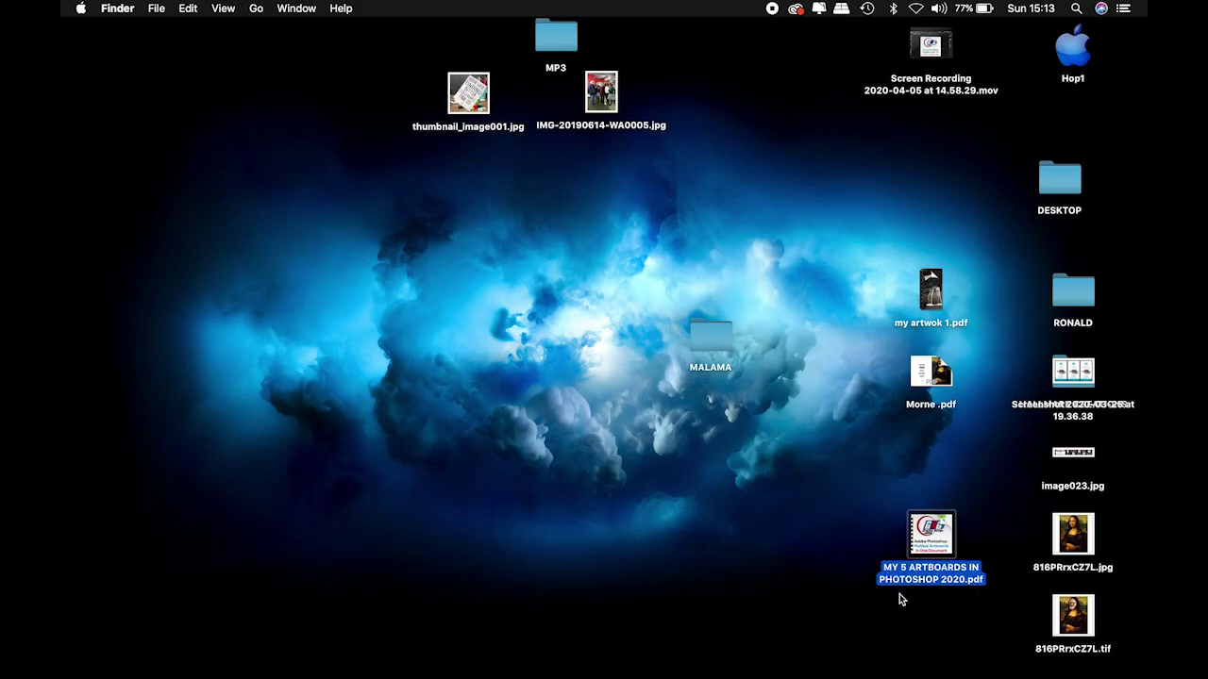
double_click(932, 543)
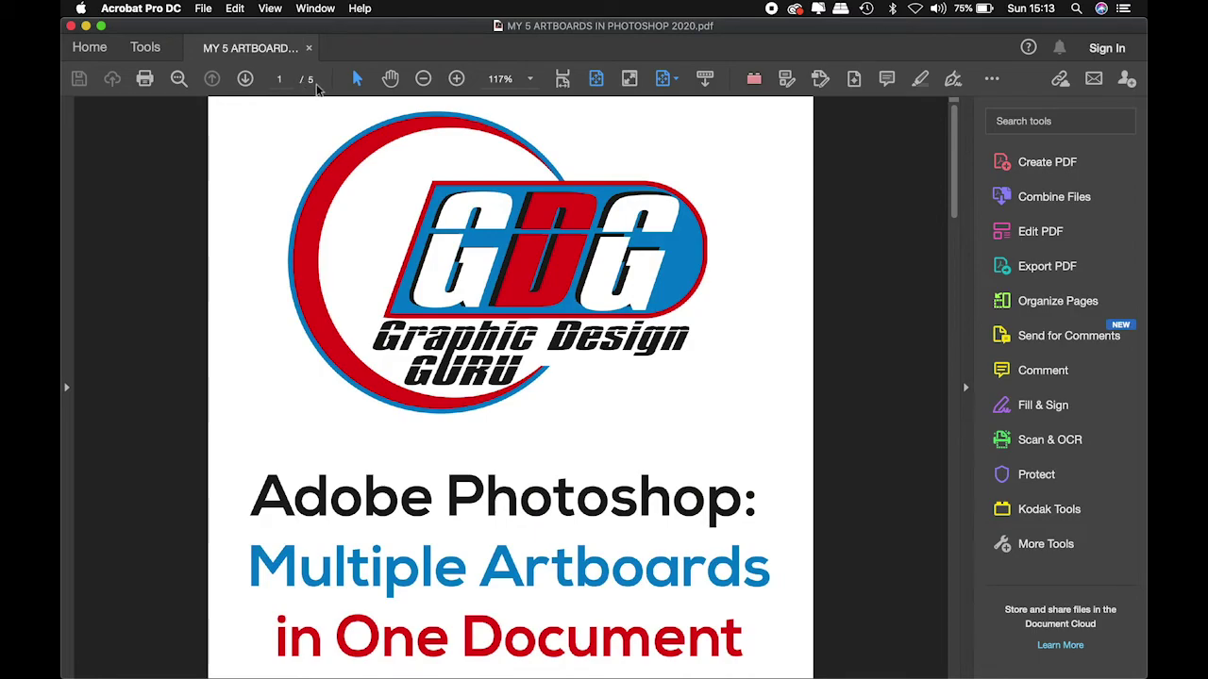
Page through the exported PDF from page 1 to page 5 to check every artboard.
left_click(245, 79)
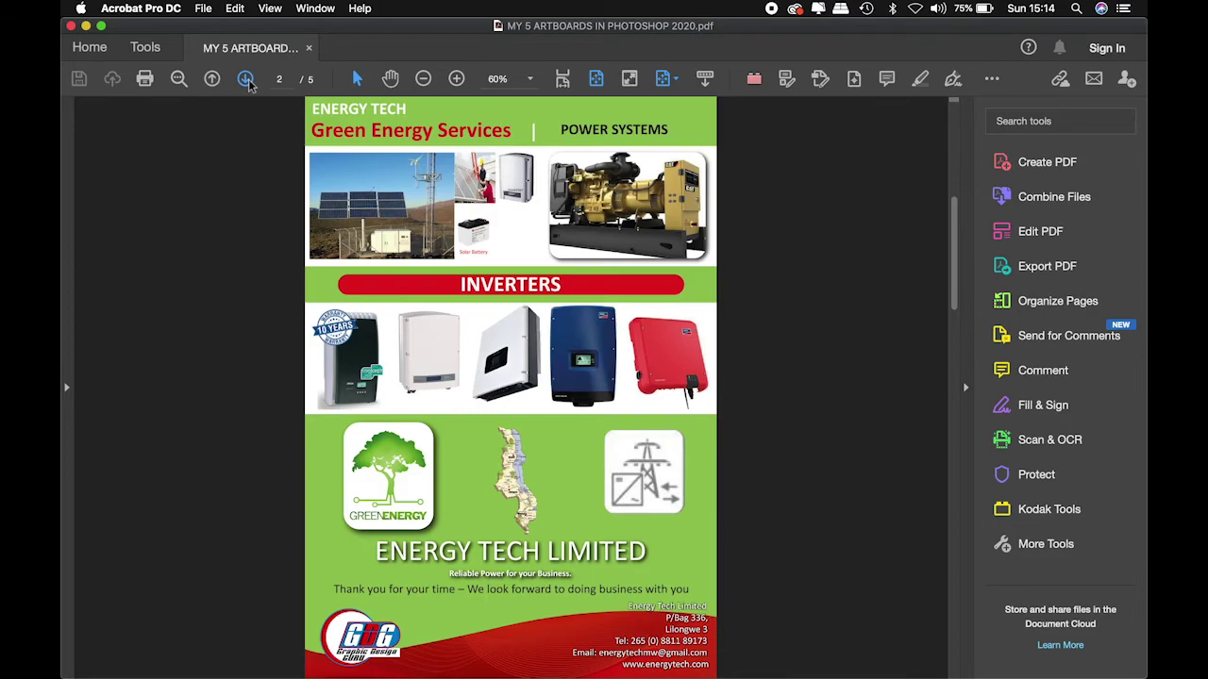
left_click(246, 80)
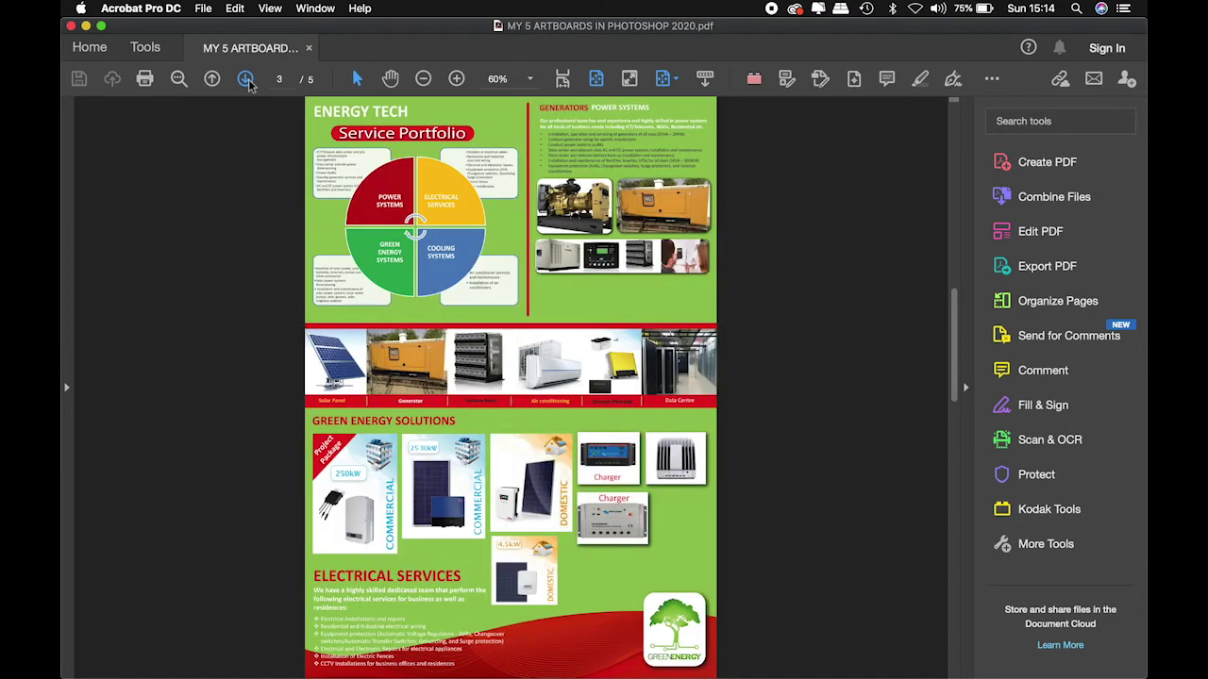
left_click(246, 80)
left_click(246, 81)
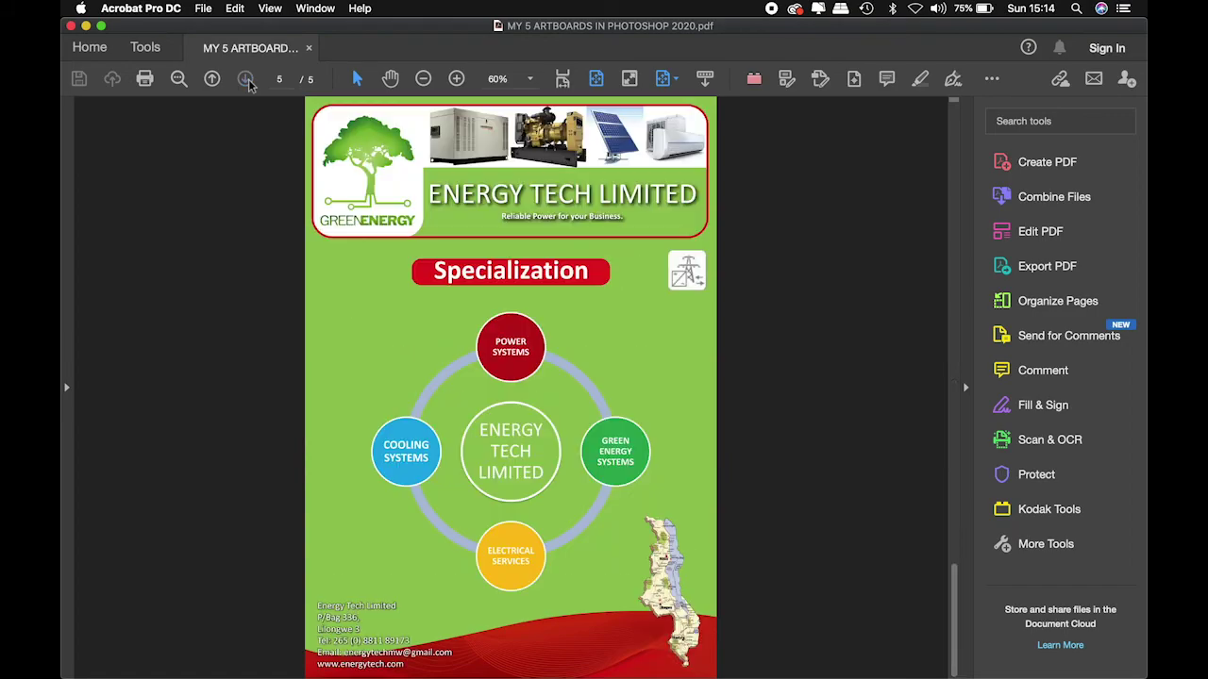